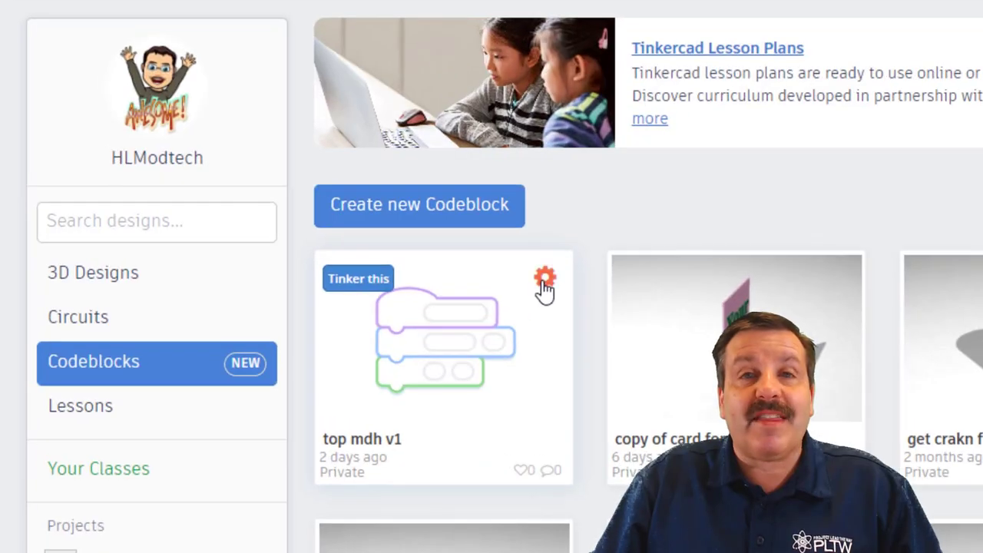
Duplicate the "top mdh v1" codeblock design and rename the copy "copy of top mdh v2"
click(545, 280)
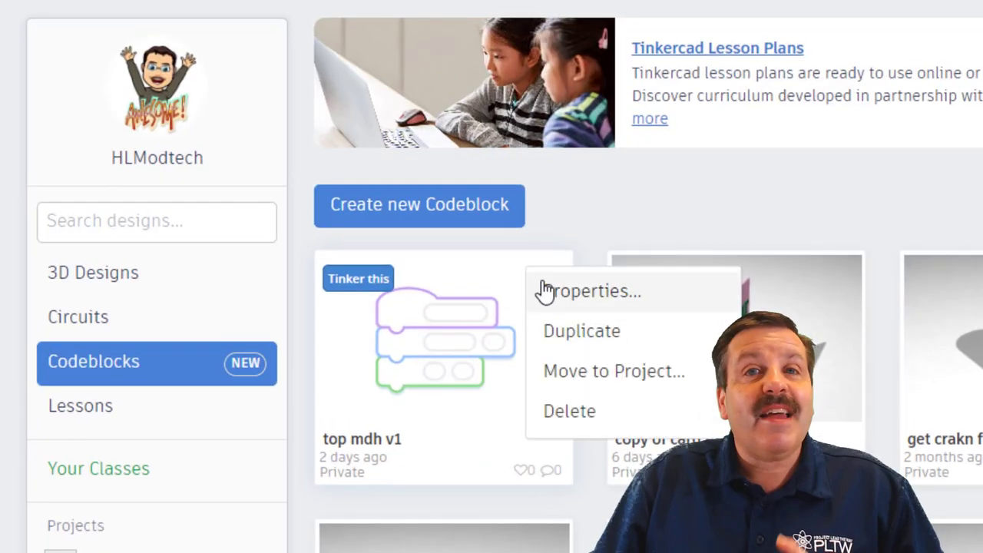
click(572, 350)
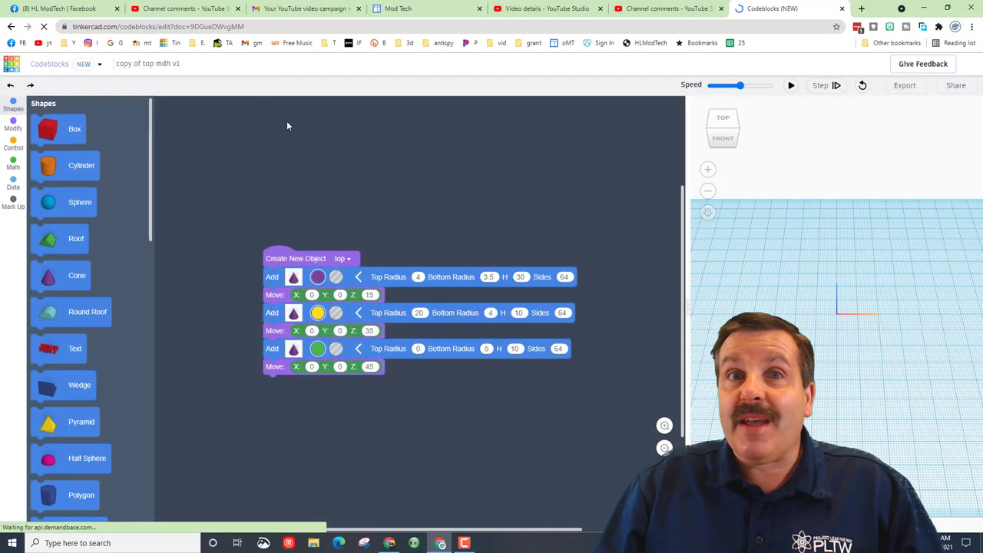
click(182, 68)
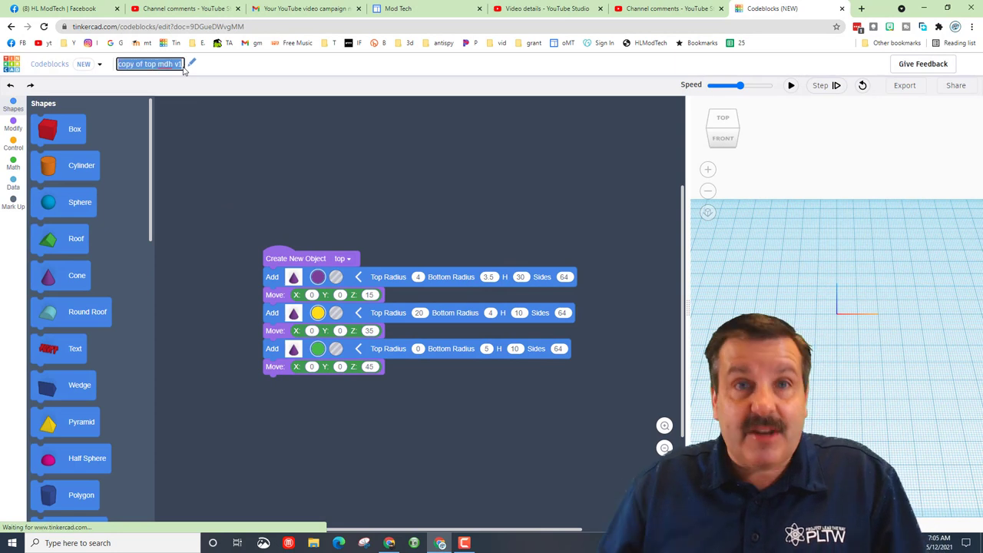
click(184, 64)
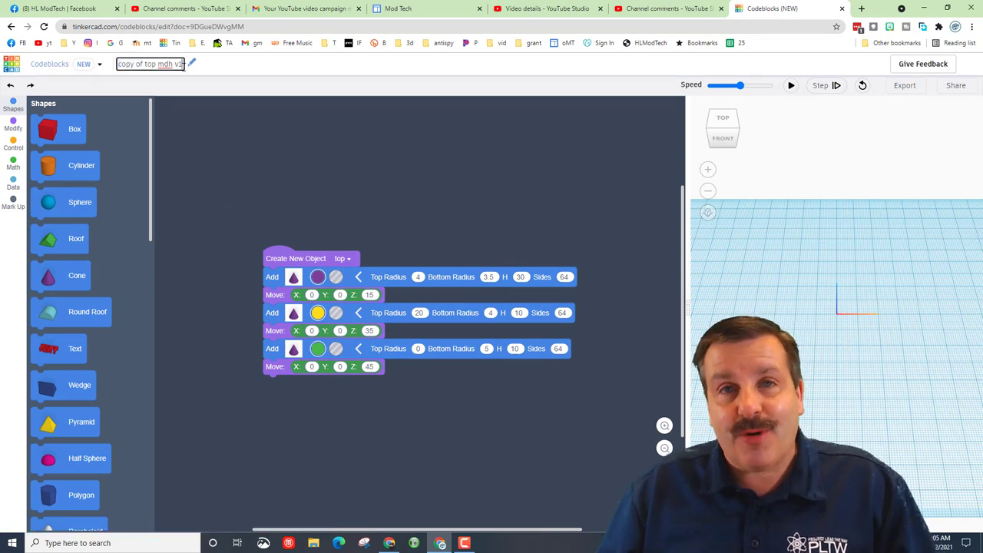
key(BackSpace)
text(2)
key(Return)
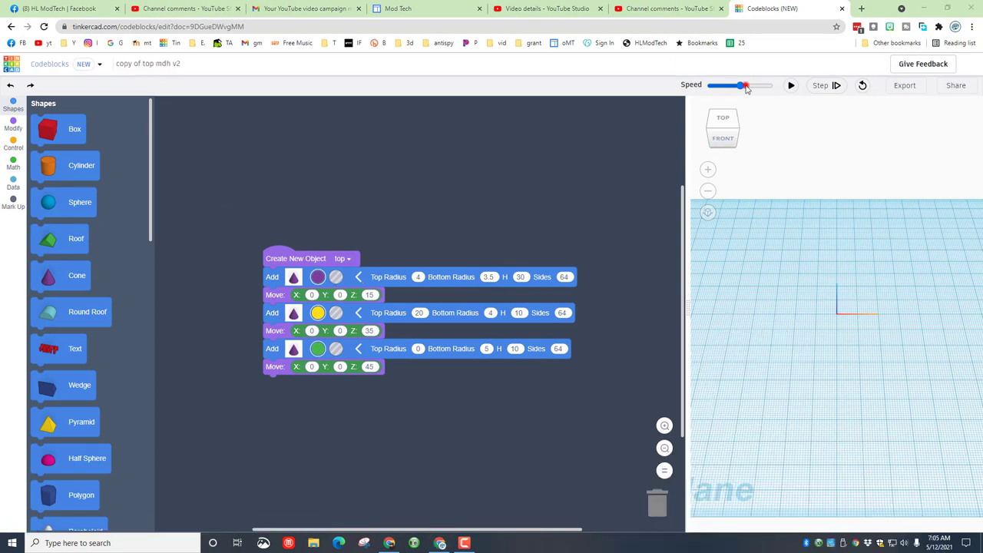
Set the run speed to maximum and run the code to build the spinning top
drag(740, 85, 762, 86)
click(791, 86)
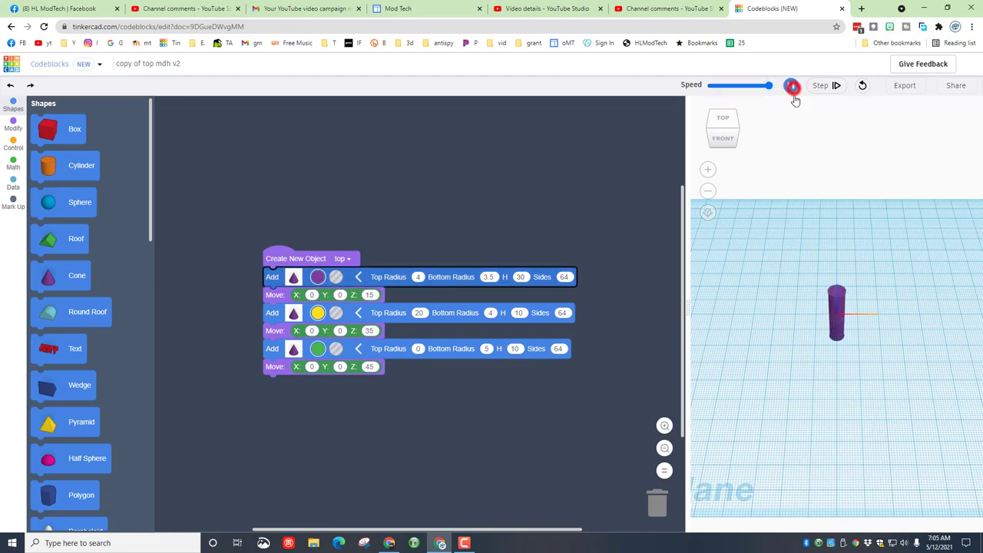
drag(838, 423, 871, 390)
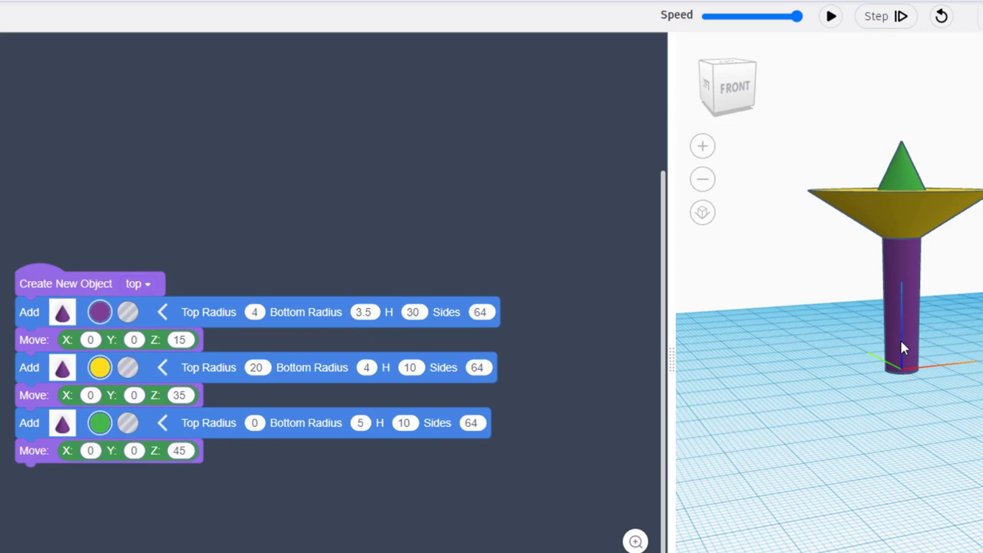
Set the purple cone's height to 25 and run the code
click(414, 312)
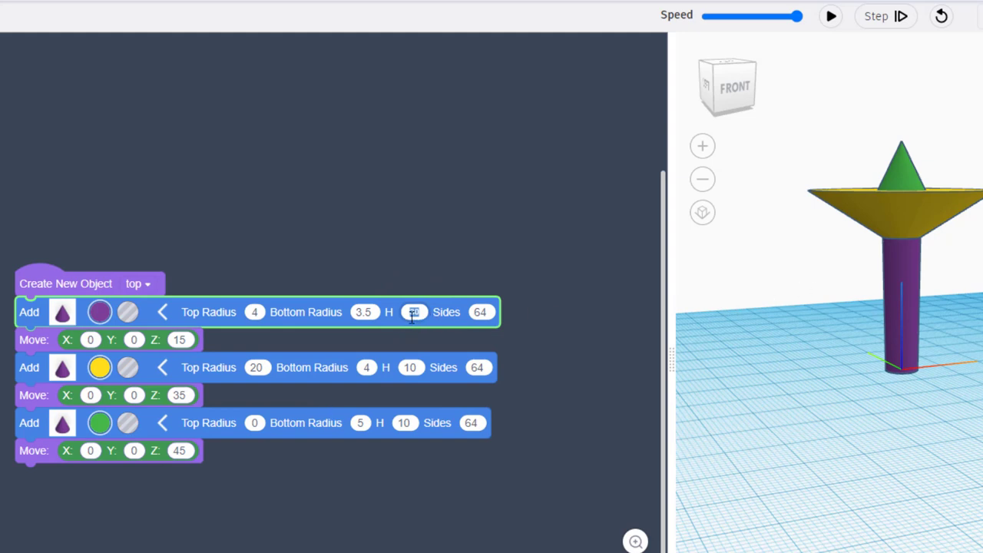
text(35)
click(830, 18)
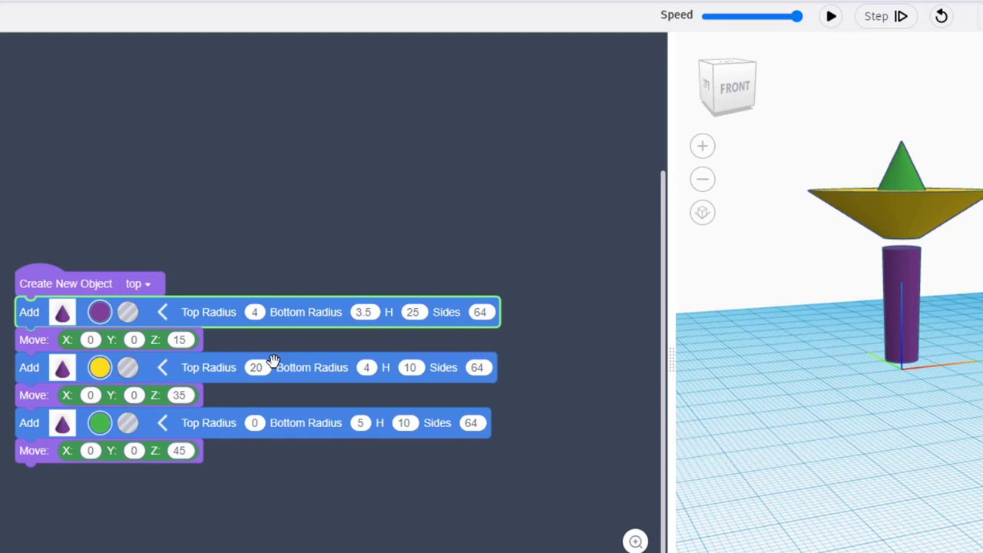
Set the yellow cone's Z move to 30 and the green cone's to 40, and run the code
click(179, 395)
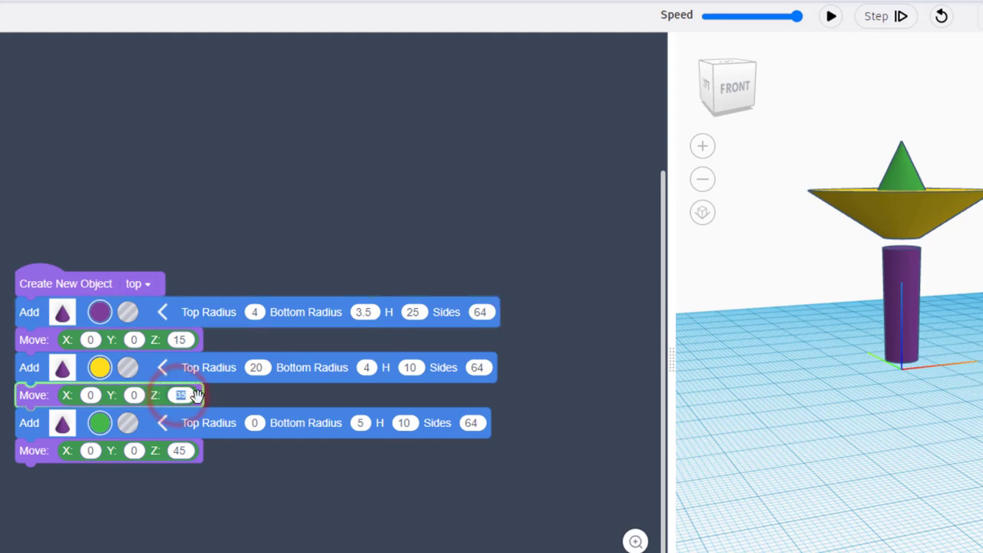
text(30)
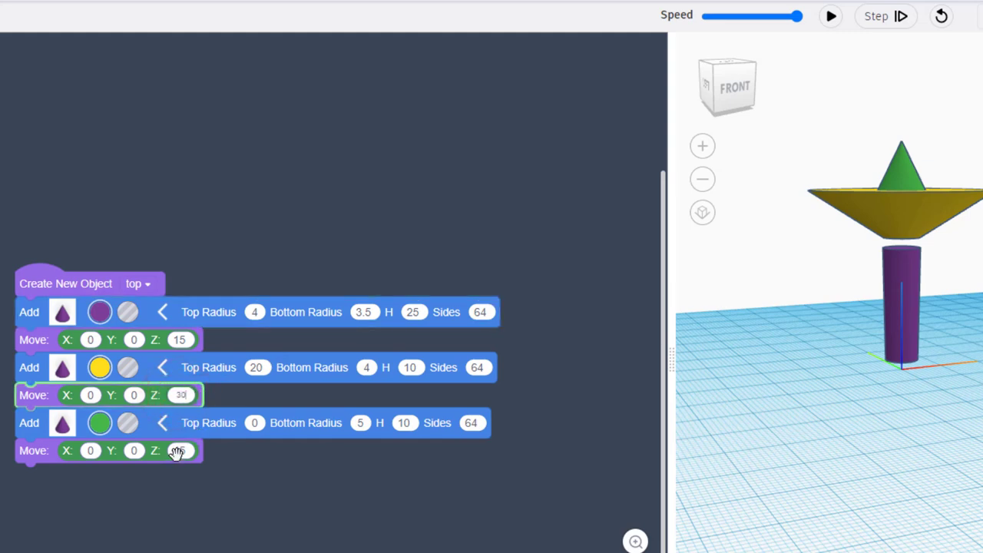
click(177, 451)
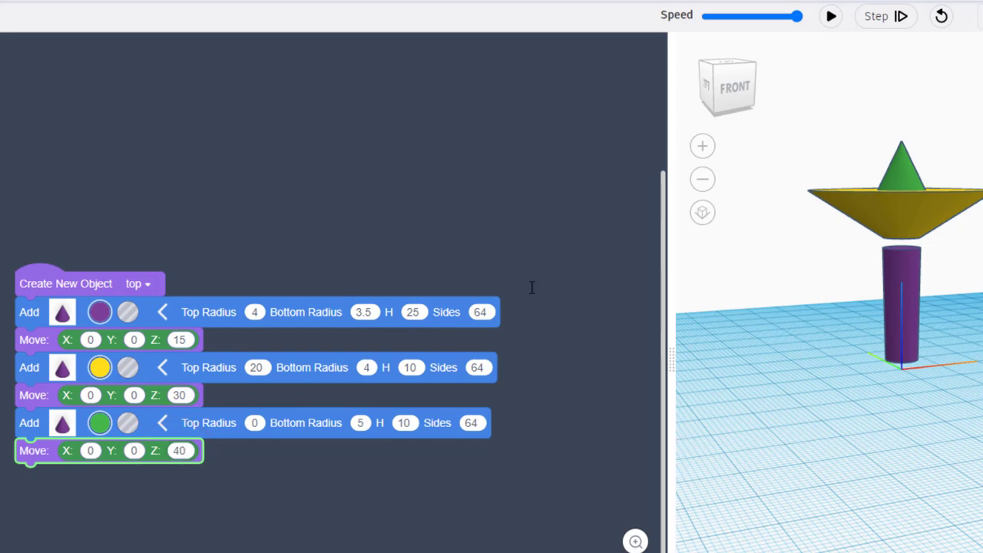
click(831, 16)
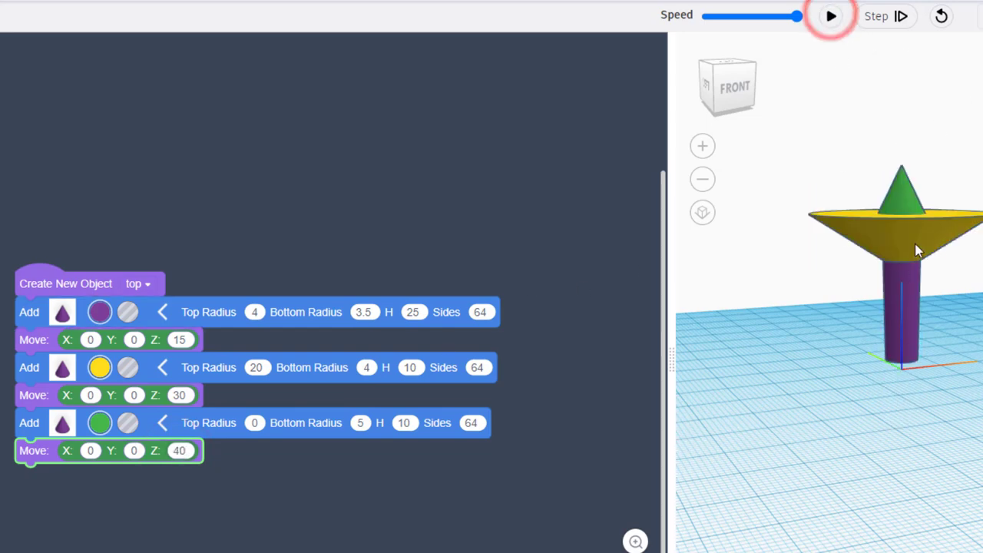
right_drag(928, 318, 922, 298)
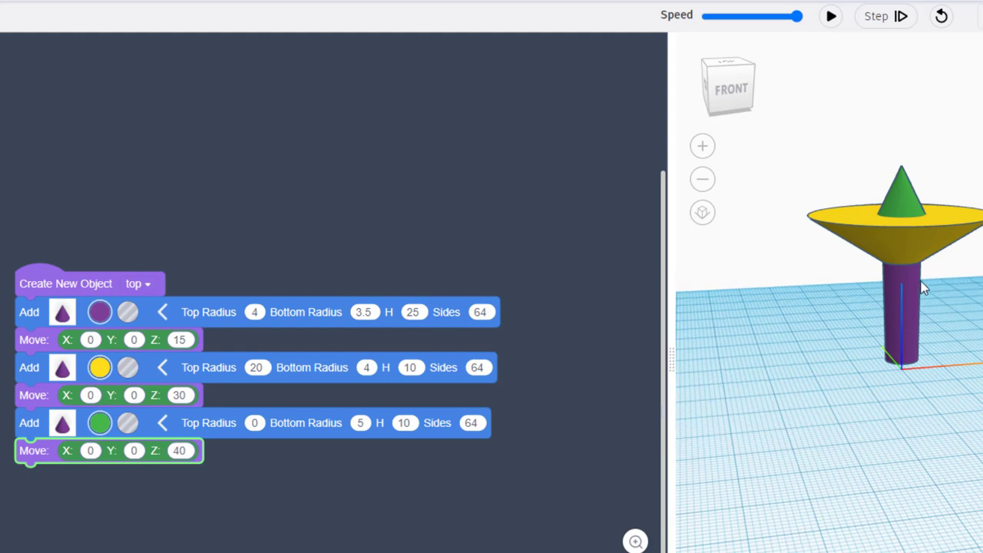
Set the yellow cone's top radius to 30 and run the code to check the wider shape
click(257, 369)
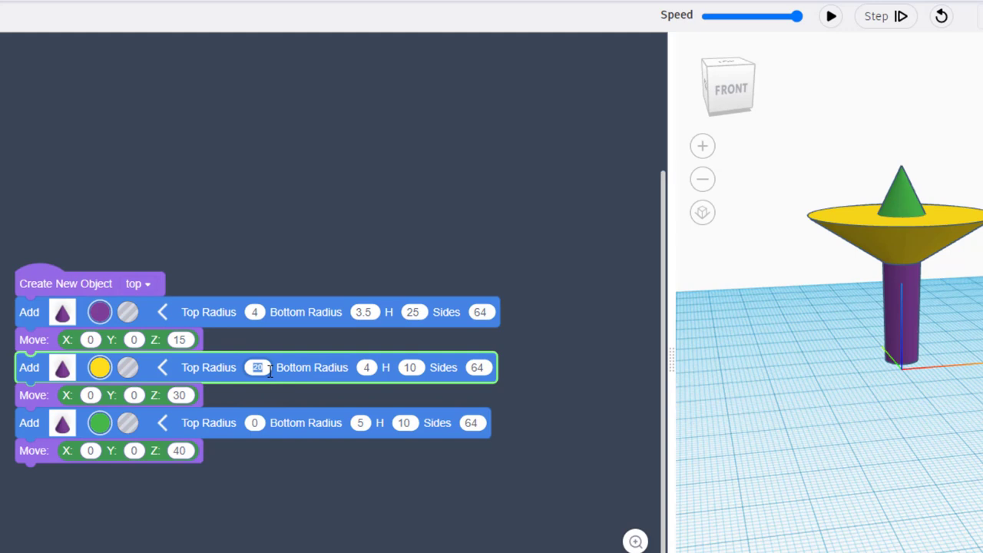
text(30)
click(832, 16)
right_drag(860, 284, 888, 268)
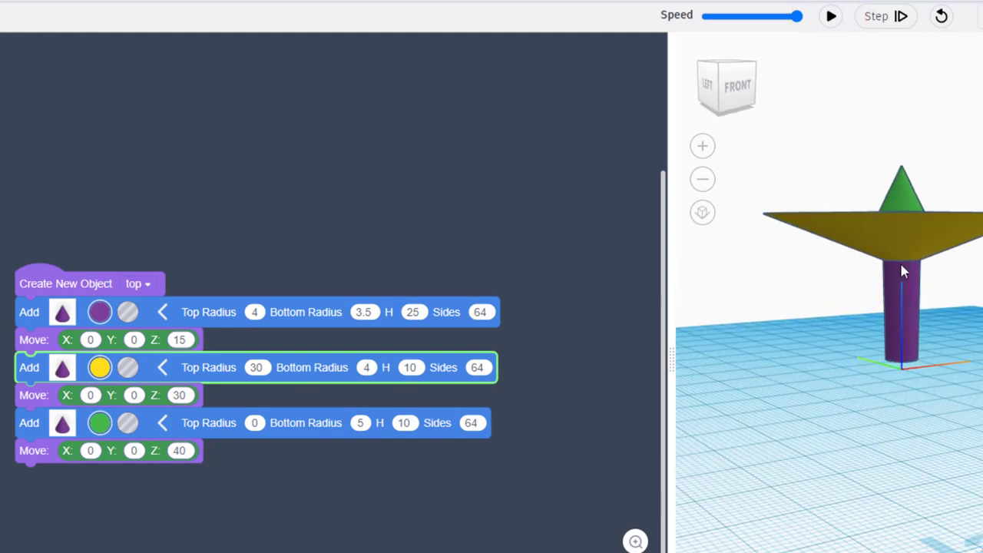
right_drag(959, 288, 920, 302)
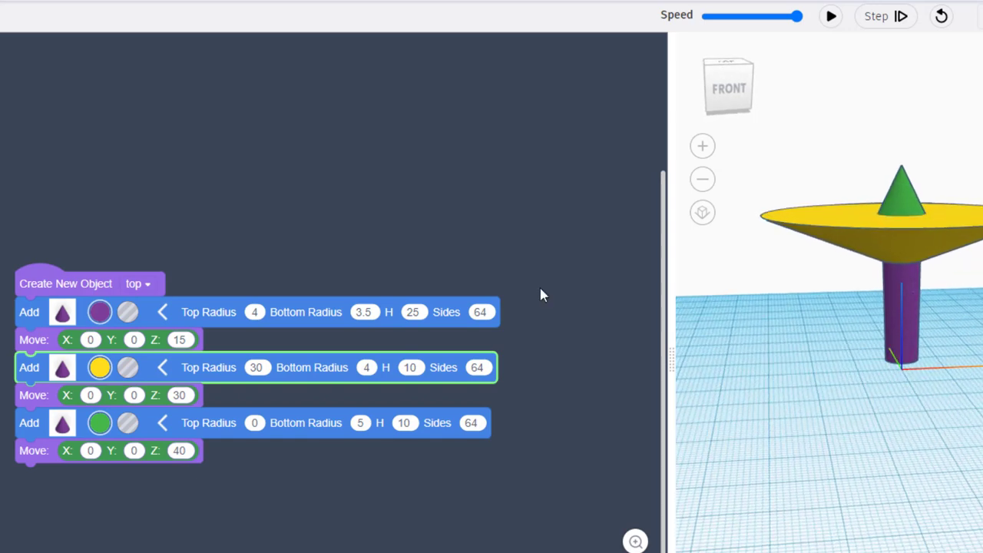
Set the yellow cone's height to 15 and run the code
click(410, 367)
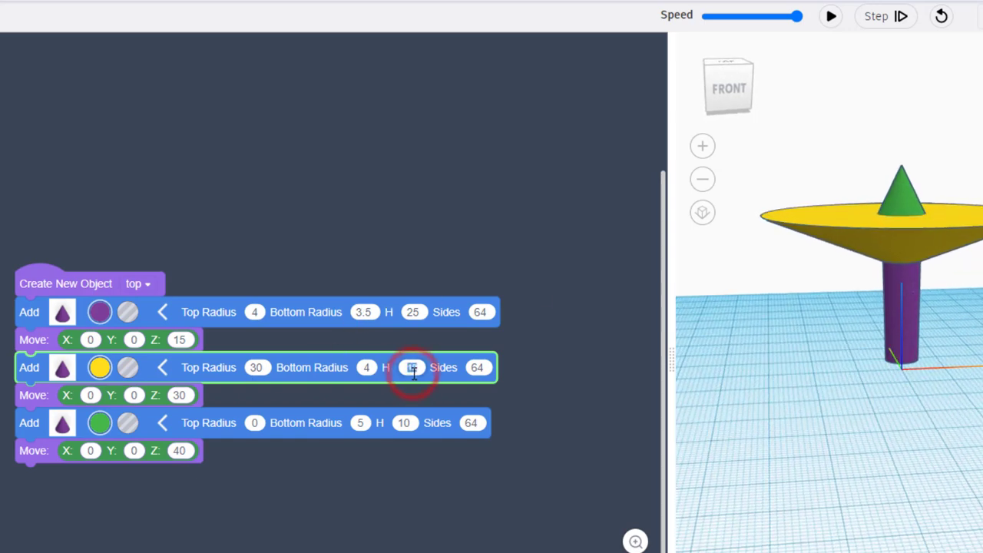
text(14)
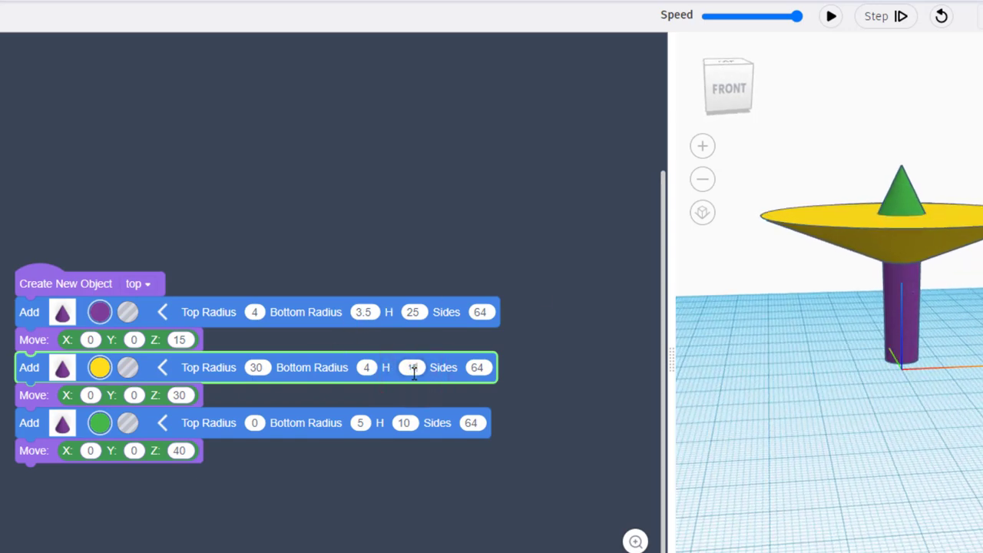
click(831, 16)
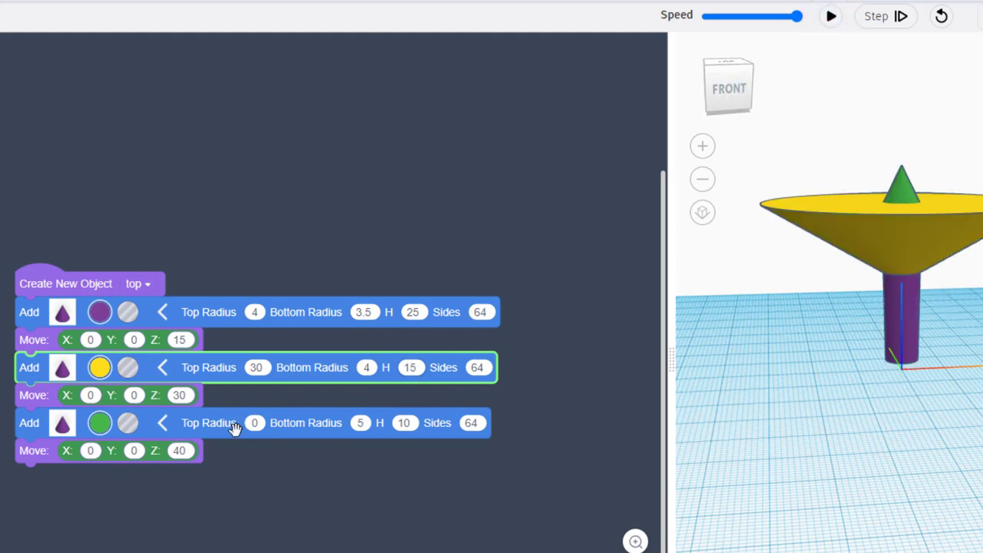
Set the green cone's Z move to 45 and run the code to check its position
click(177, 451)
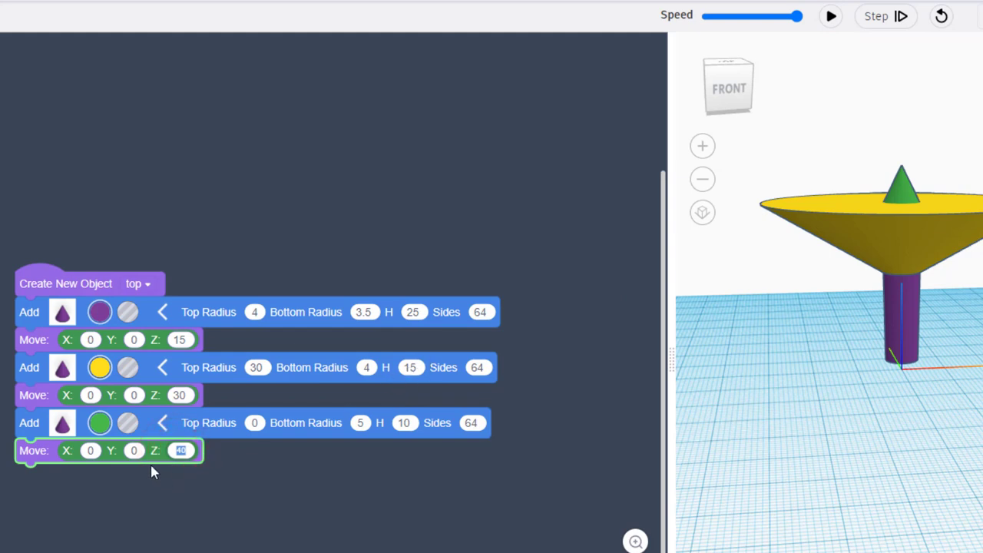
text(45)
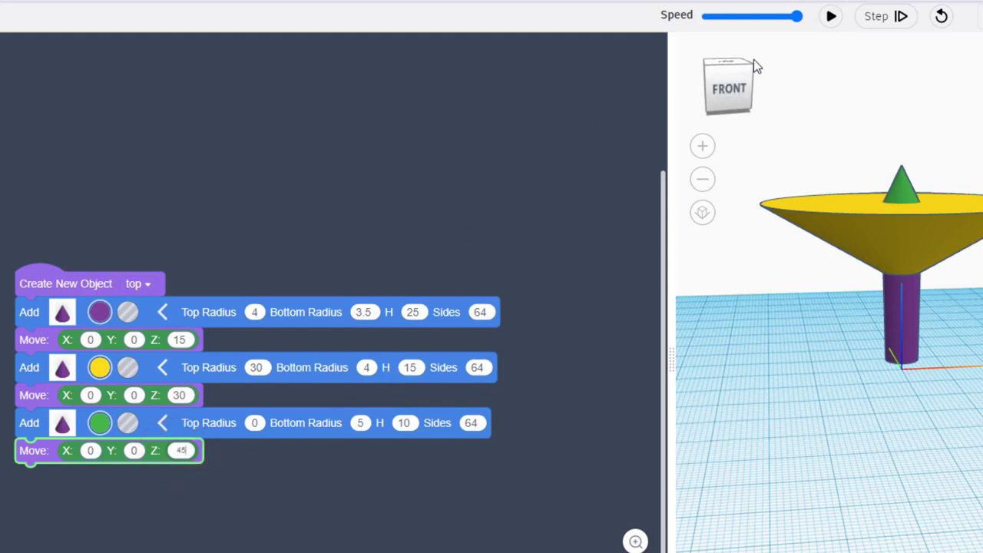
click(831, 17)
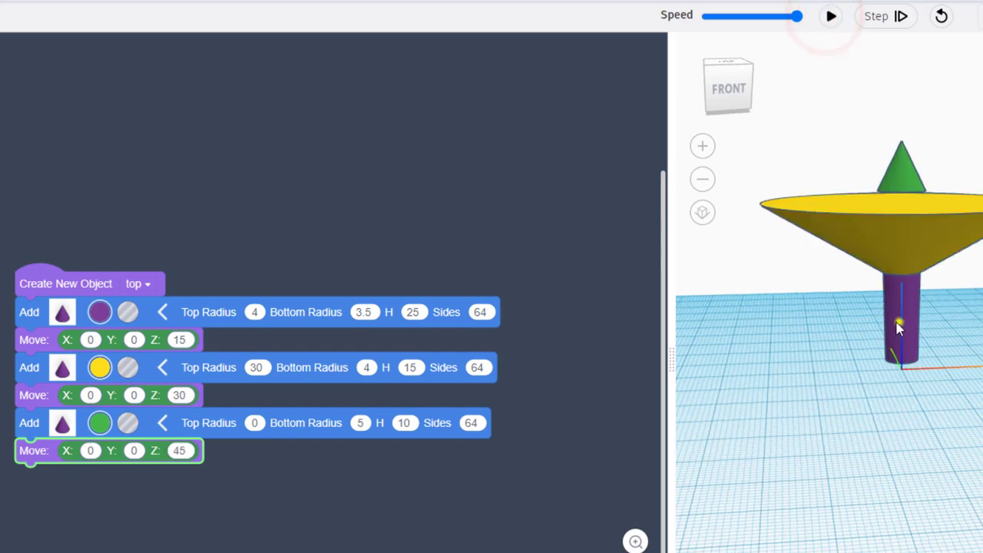
mouse_move(899, 329)
mouse_down()
mouse_move(859, 311)
mouse_move(875, 325)
mouse_up()
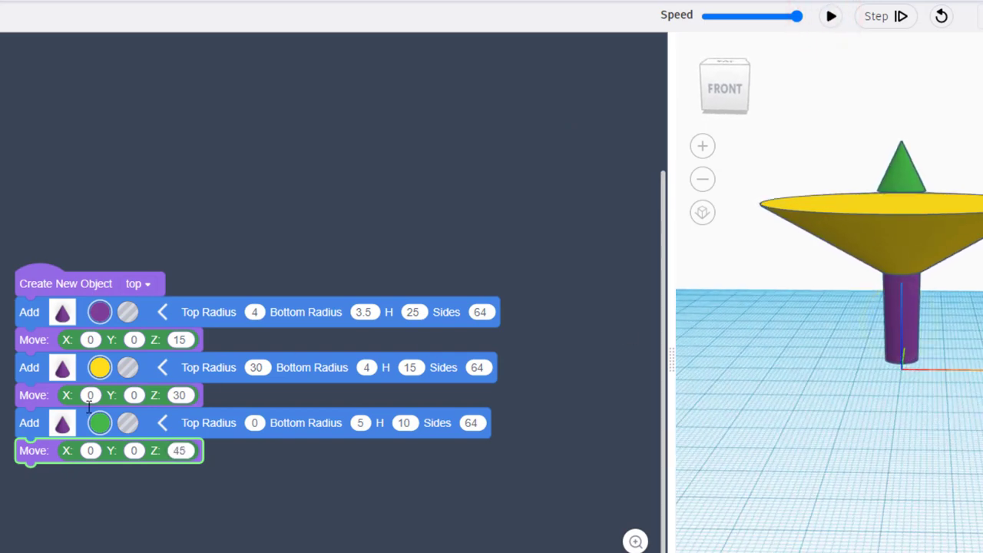
Lower the green cone's Z move to 42 and run the code to check how it sits
click(182, 452)
click(830, 16)
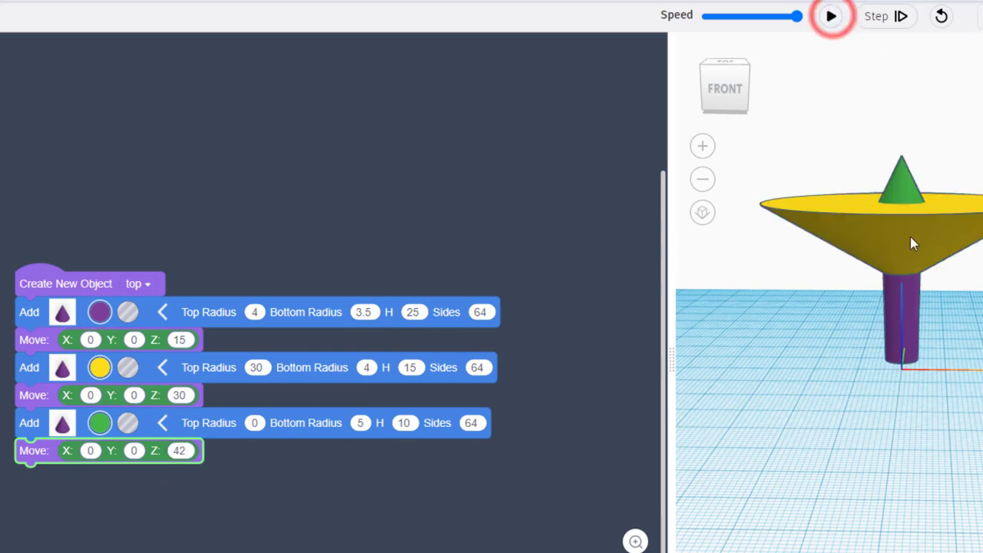
drag(911, 241, 950, 260)
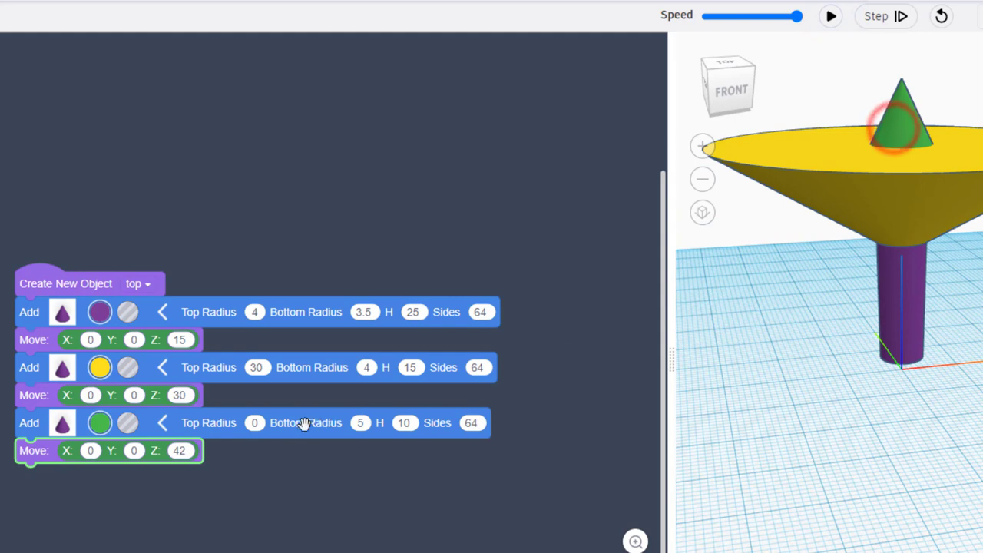
Try a Z move of 43 for the green cone and run the code
click(176, 452)
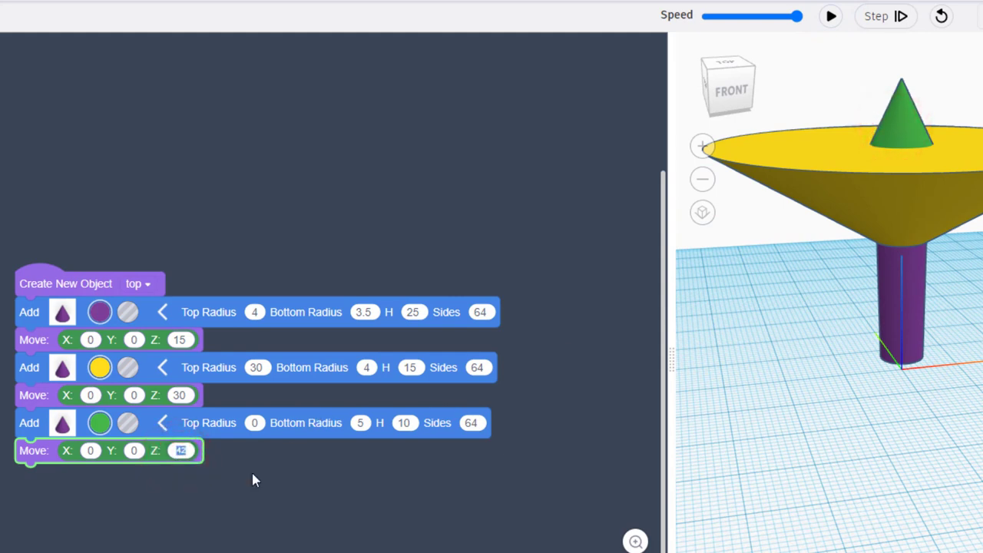
text(43)
key(Return)
click(831, 16)
right_drag(841, 76, 874, 145)
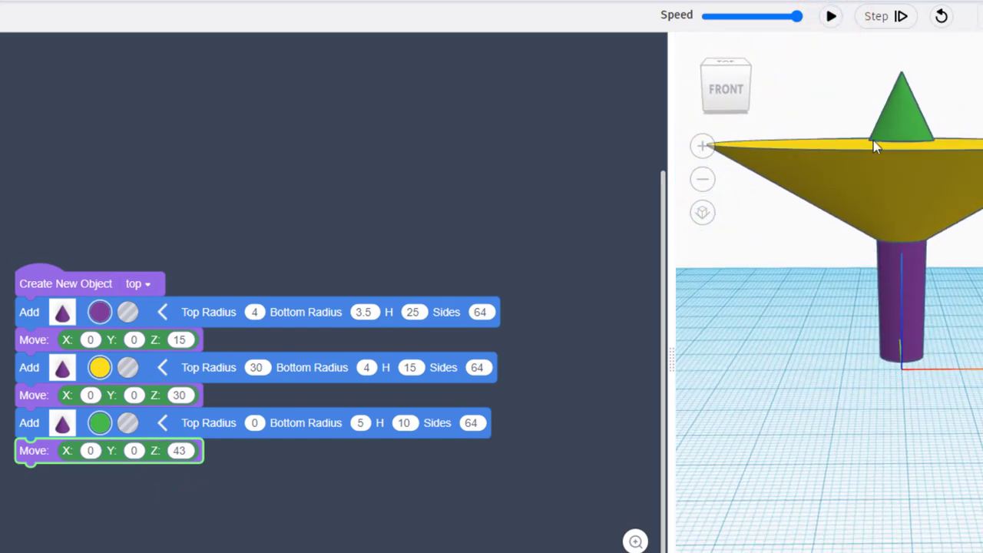
Set the green cone's Z move back to 42 and rerun the code to inspect where it meets the yellow cone
click(183, 451)
text(42)
key(Return)
click(831, 16)
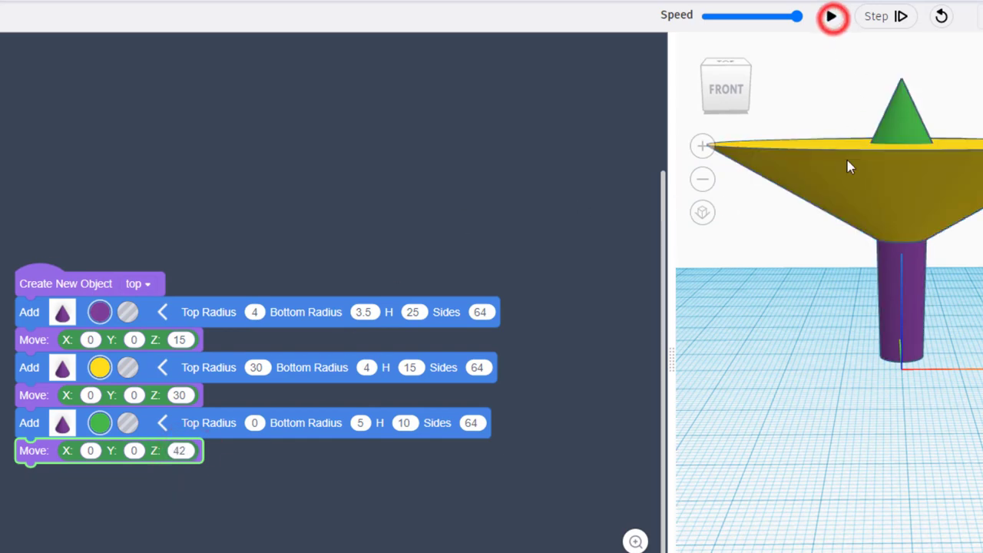
right_drag(848, 160, 896, 143)
click(897, 143)
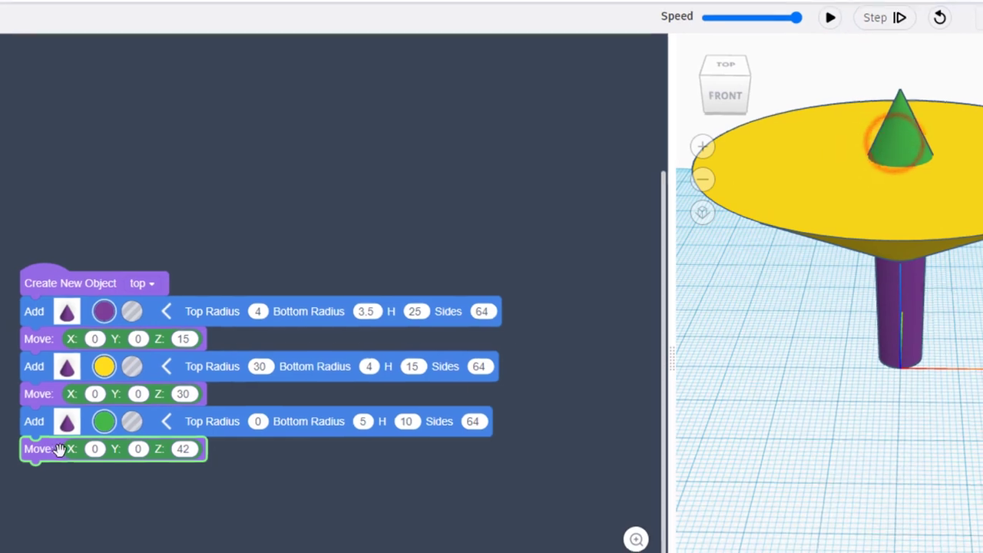
Detach the last Move block from the stack and delete the green cone's Add block
drag(31, 450, 86, 512)
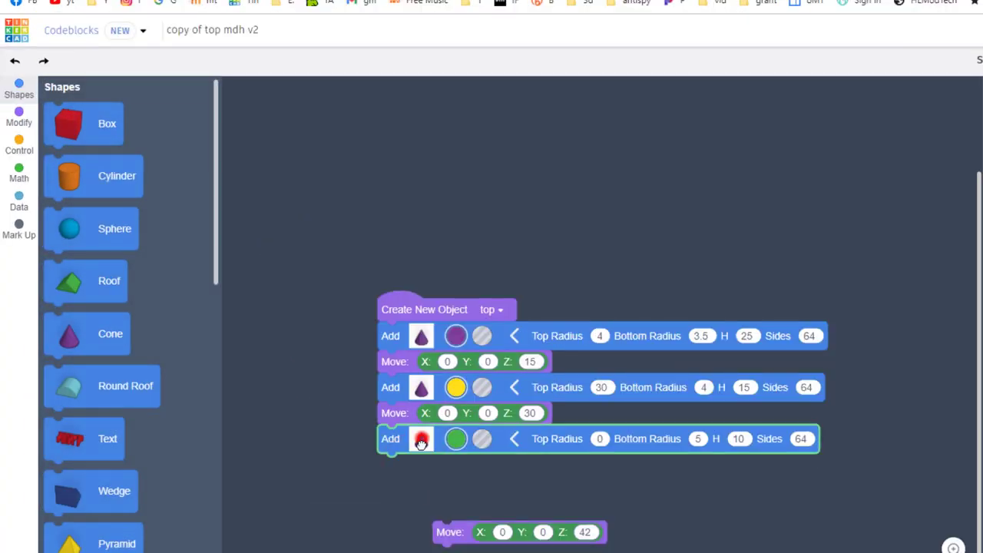
drag(292, 352, 651, 513)
drag(757, 544, 765, 534)
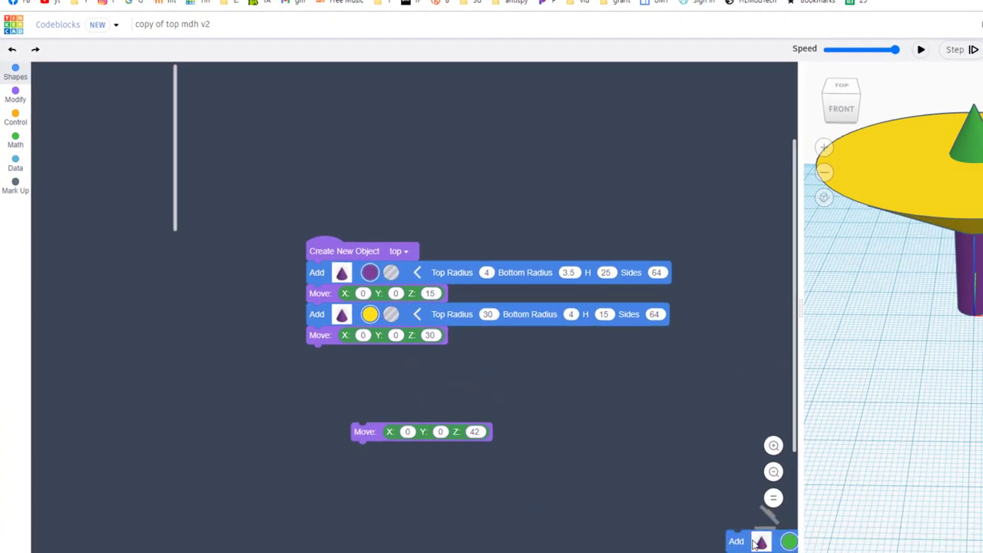
Add a Paraboloid block below the yellow cone's Move block and attach the detached Z 42 Move block beneath it
click(15, 73)
scroll(72, 326, down, 3)
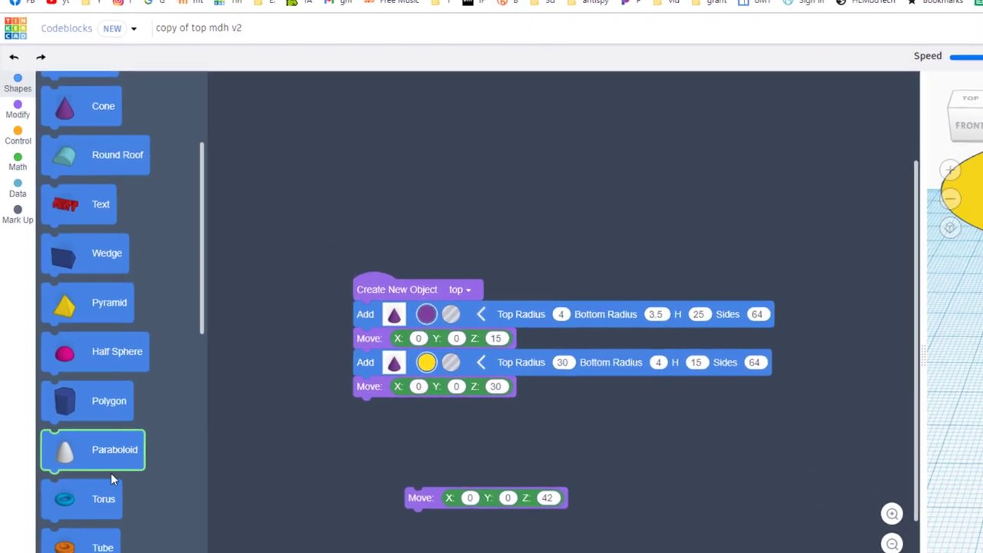
drag(89, 394, 393, 389)
drag(490, 486, 427, 447)
drag(465, 535, 410, 469)
Run the code to rebuild the top with the paraboloid and inspect the model
right_drag(762, 144, 739, 105)
click(766, 9)
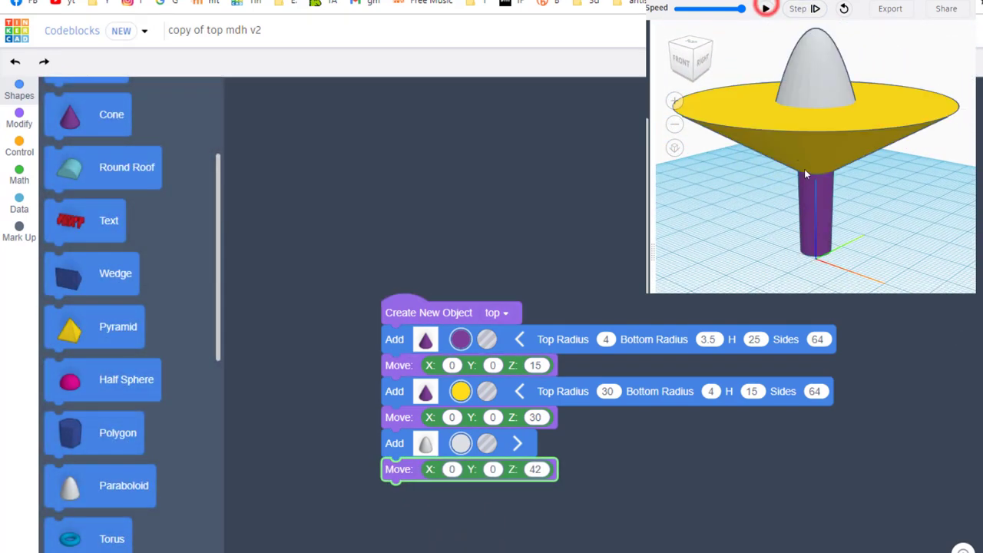
right_drag(824, 113, 844, 131)
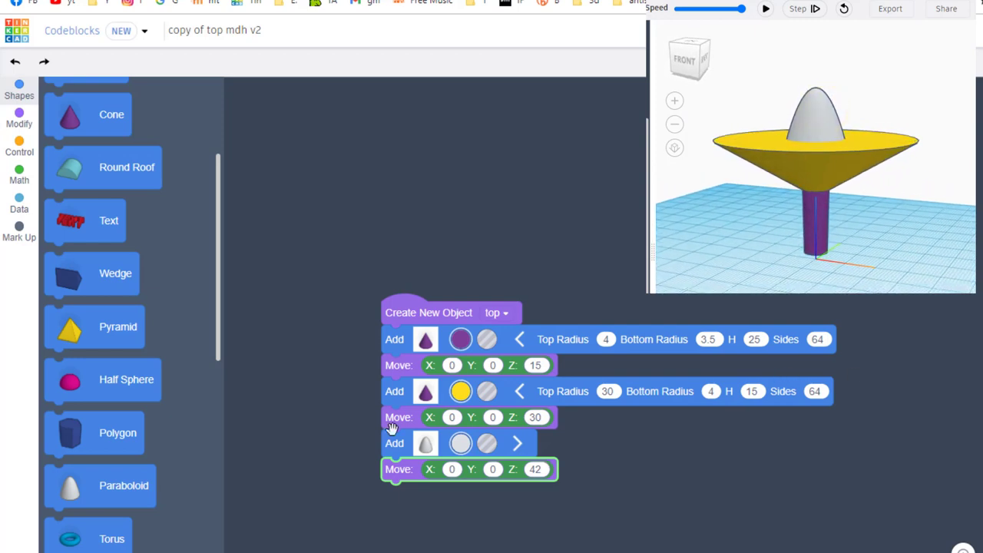
Insert a Scale block between the paraboloid's Add and Move blocks, set X, Y and Z to .5, and rerun the code
click(19, 117)
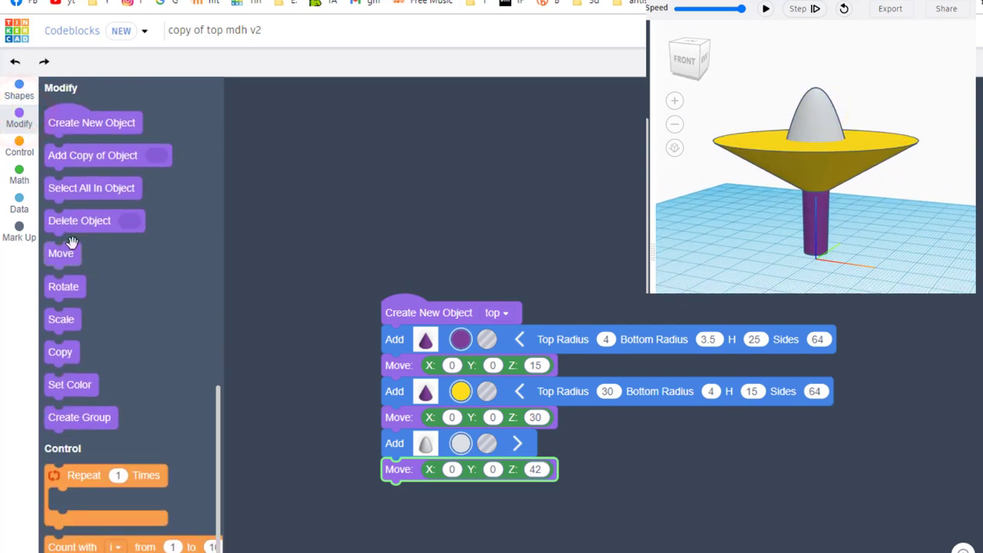
drag(59, 326, 408, 470)
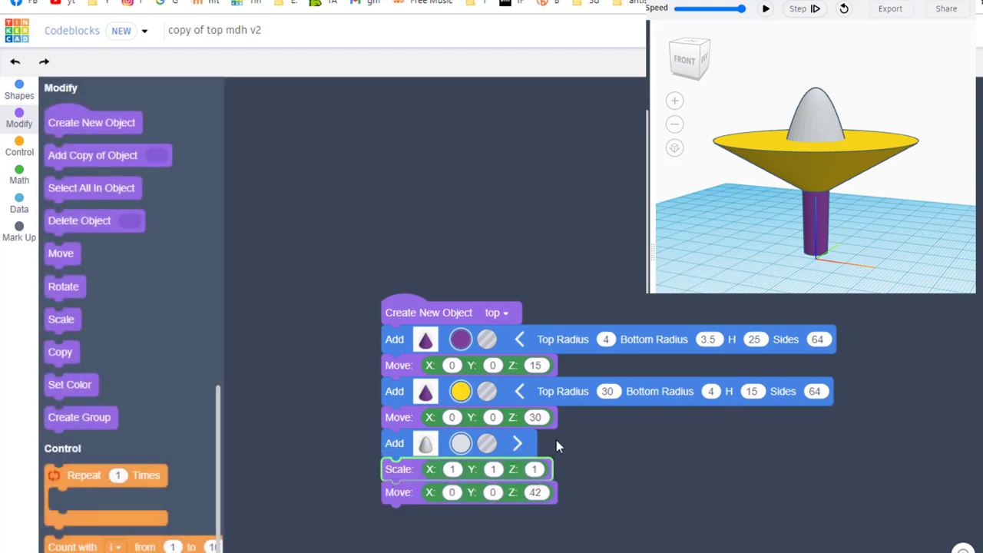
click(453, 469)
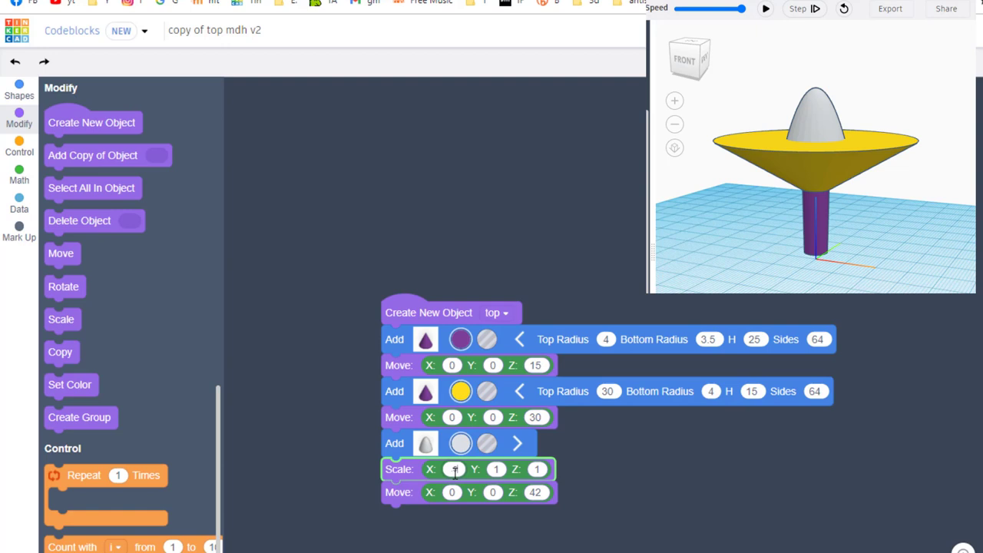
text(.5)
click(494, 470)
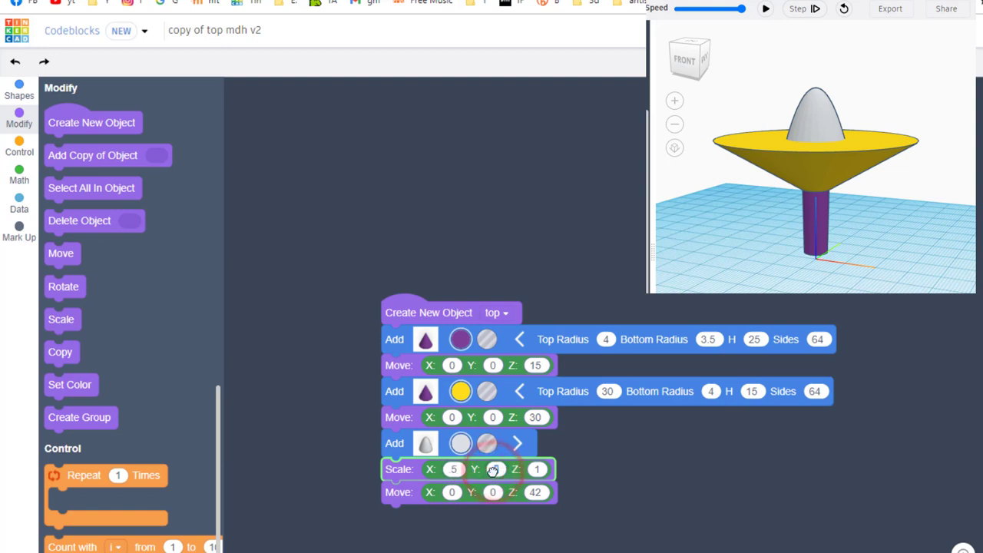
click(553, 466)
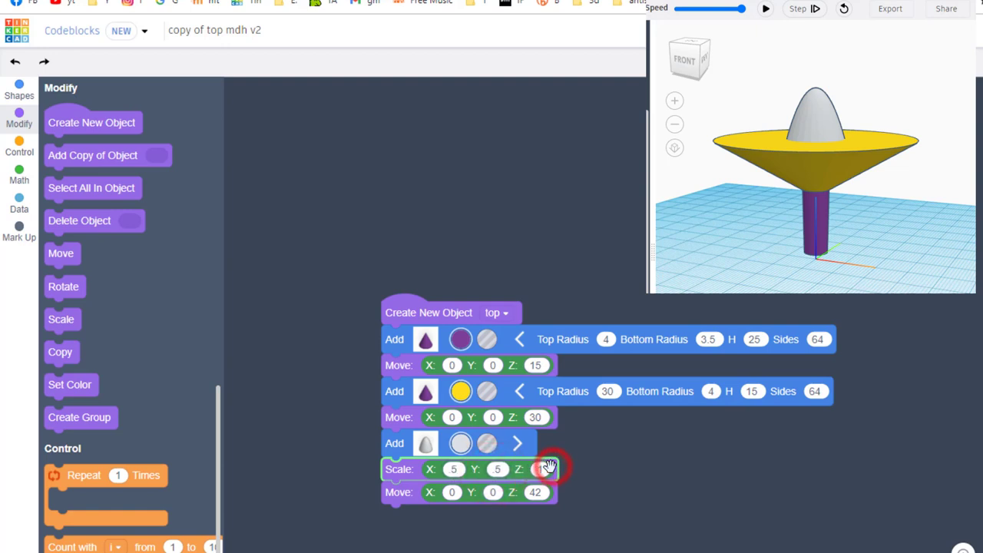
click(540, 469)
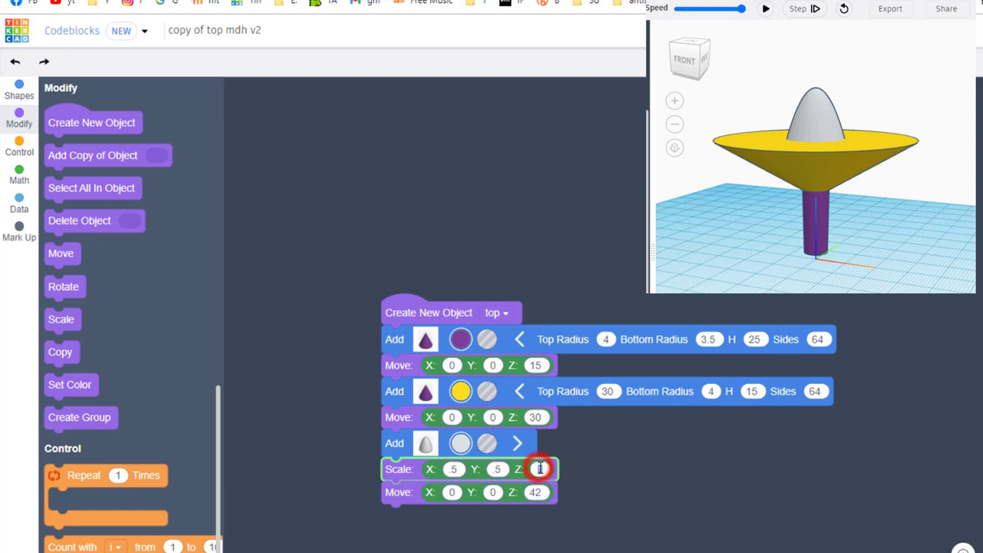
text(.5)
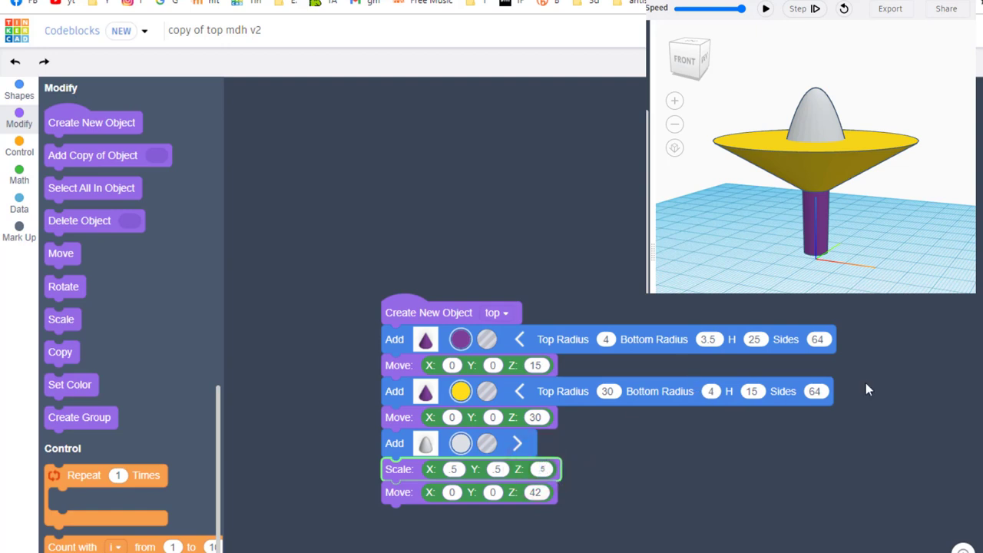
click(765, 9)
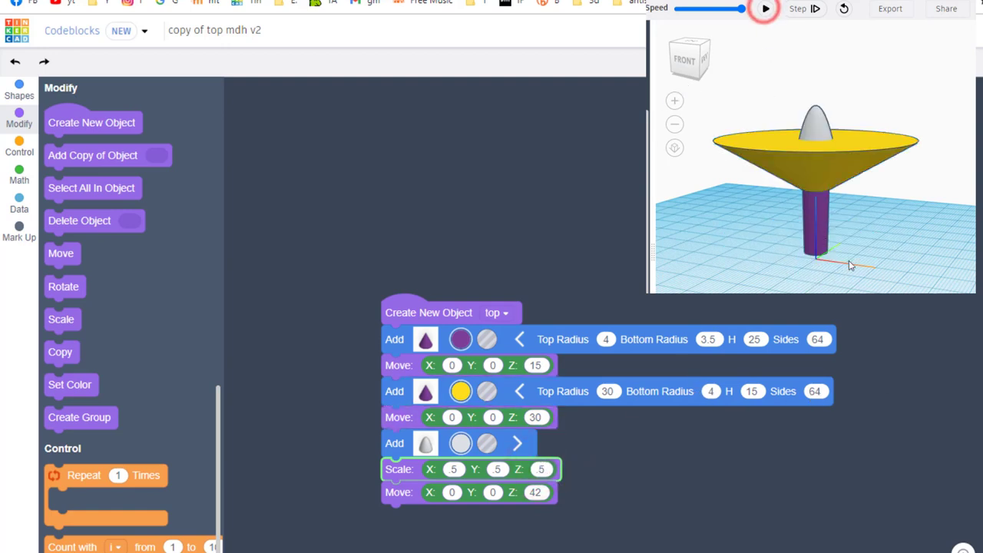
drag(830, 192, 930, 293)
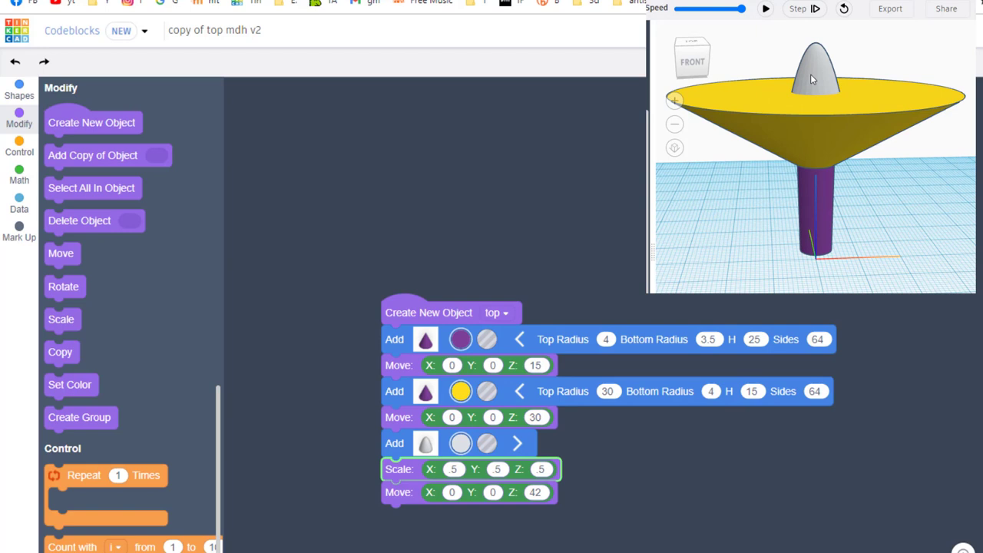
Set the paraboloid's Scale X and Y to .4 and rerun the code to inspect the narrower tip
click(453, 468)
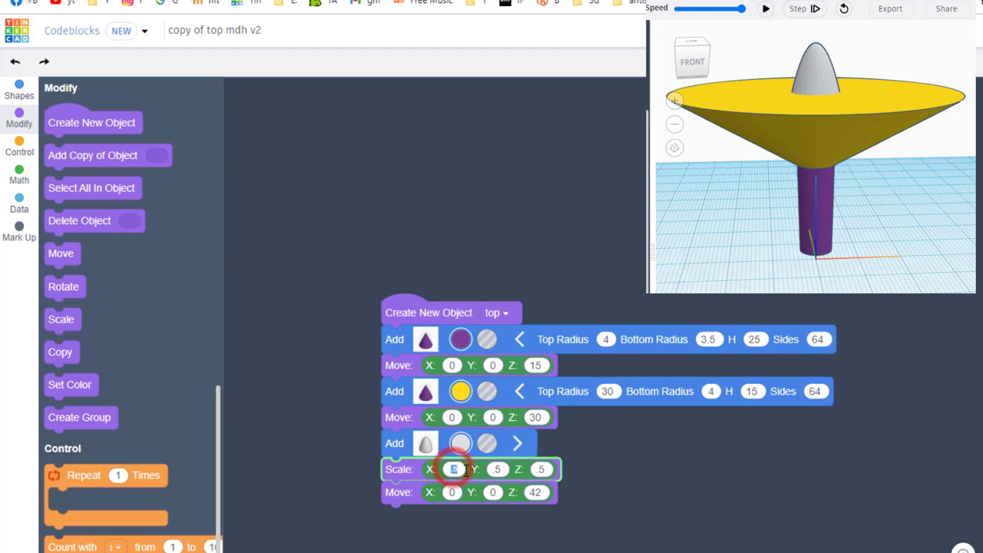
text(4)
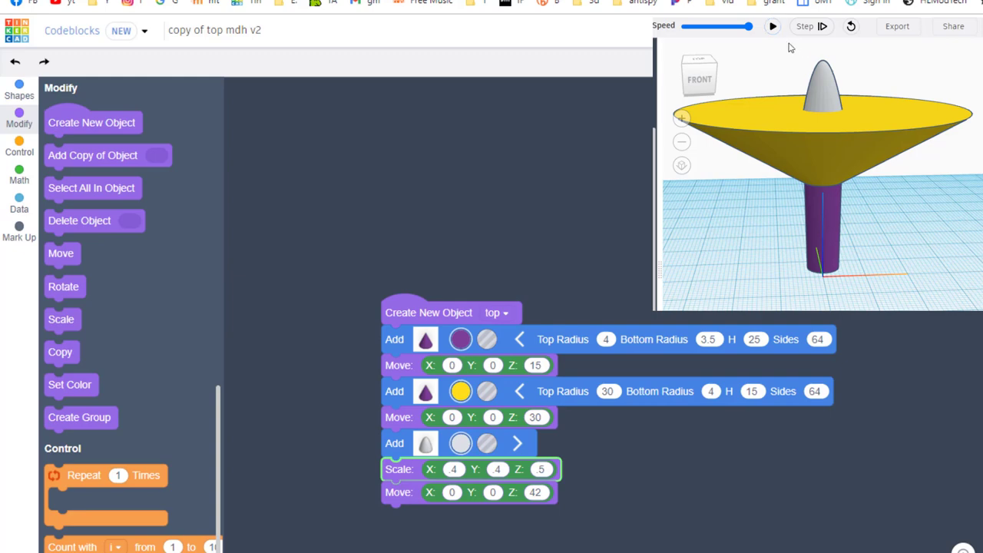
click(773, 28)
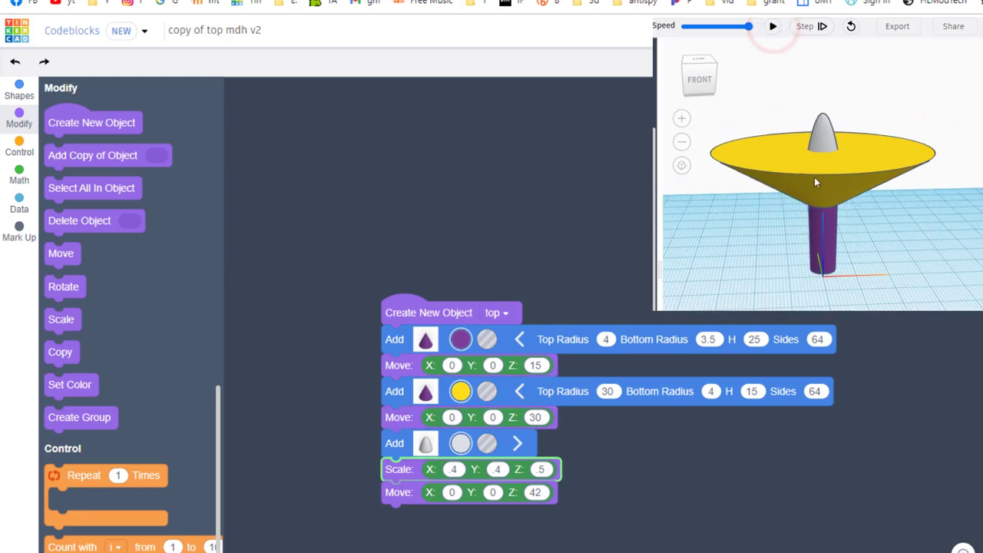
drag(816, 182, 805, 150)
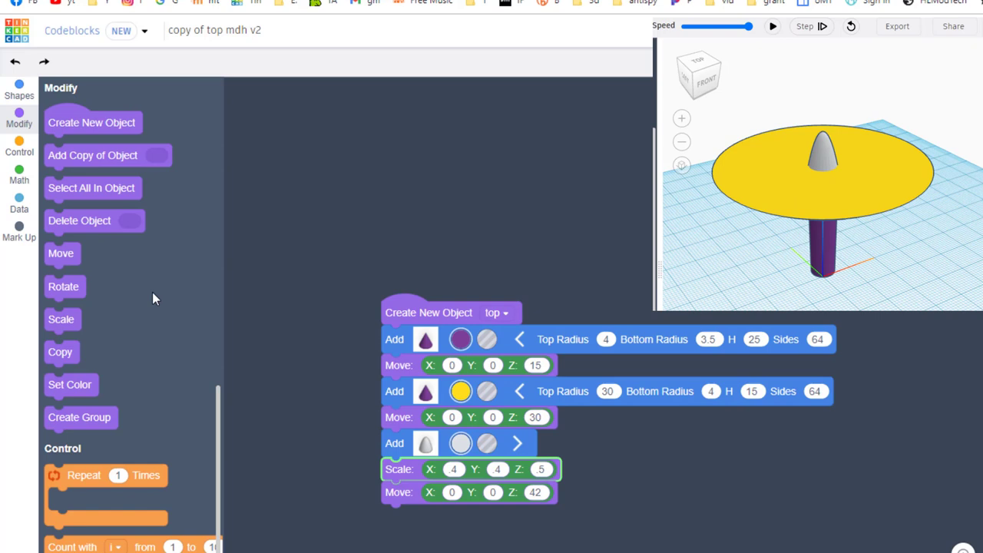
Add a Text block below the paraboloid's Move block and set its text to "mh"
scroll(130, 229, down, 2)
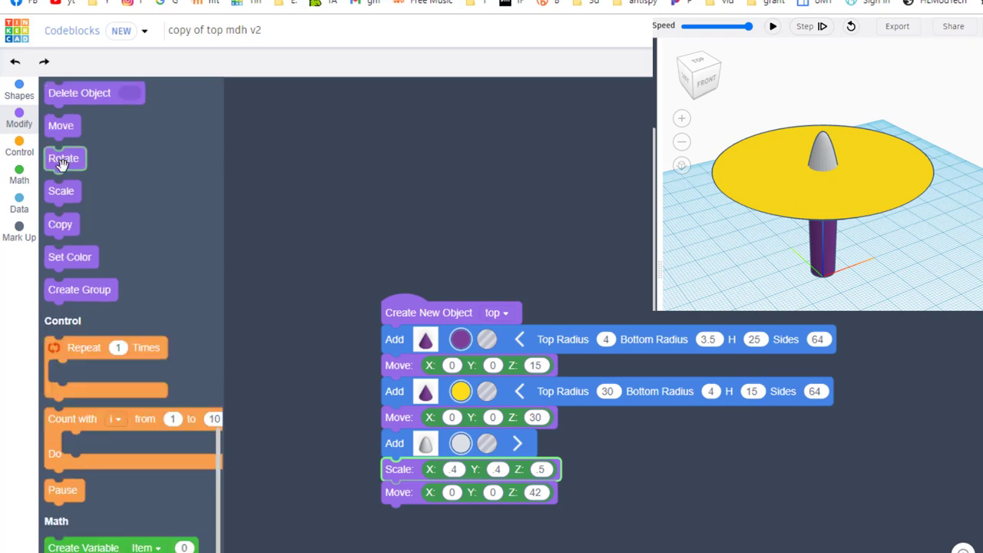
scroll(66, 158, up, 4)
click(22, 92)
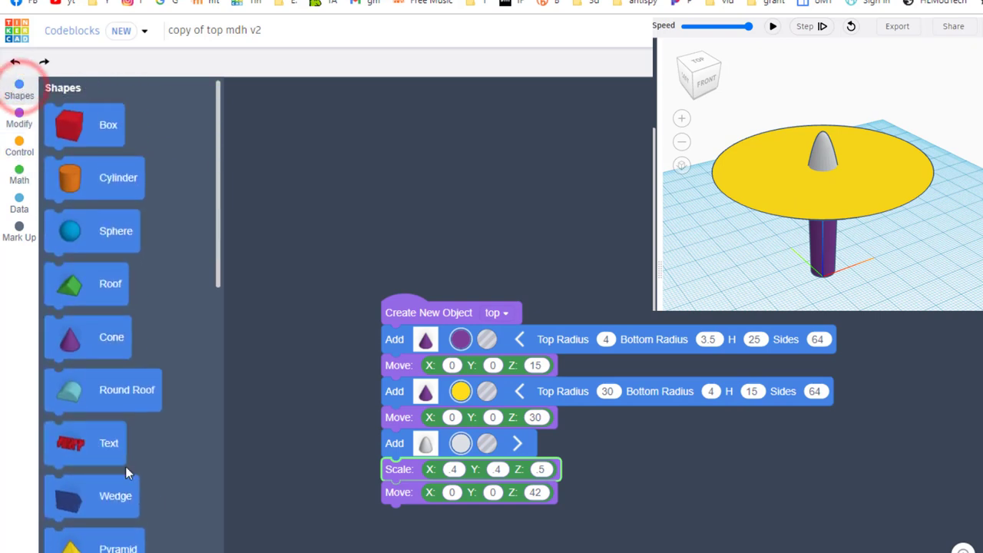
drag(92, 443, 414, 523)
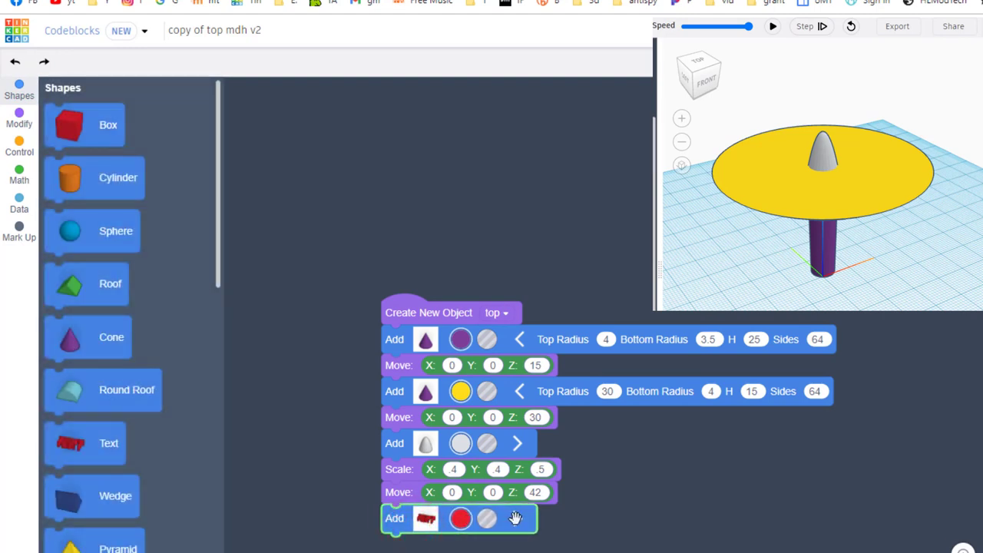
click(517, 523)
click(555, 518)
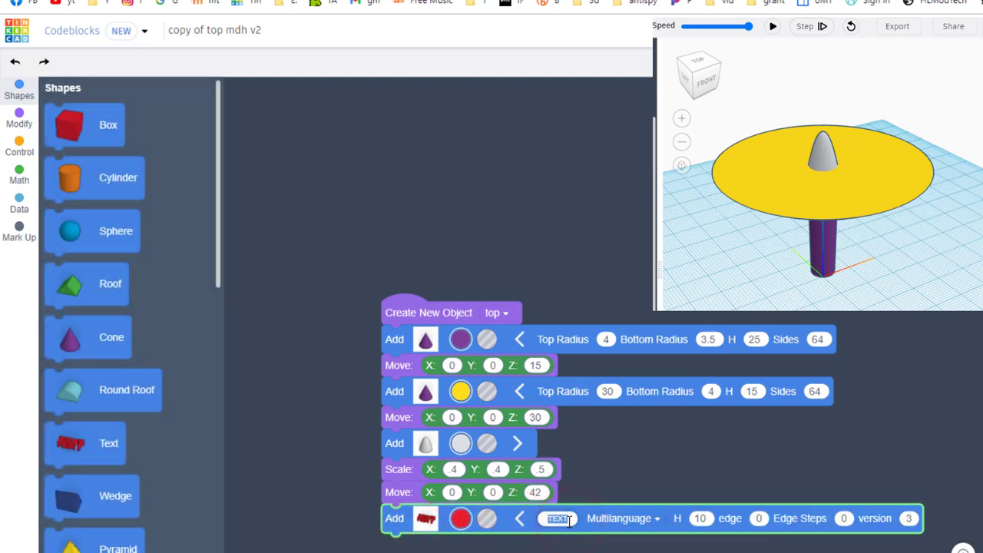
text(mdh)
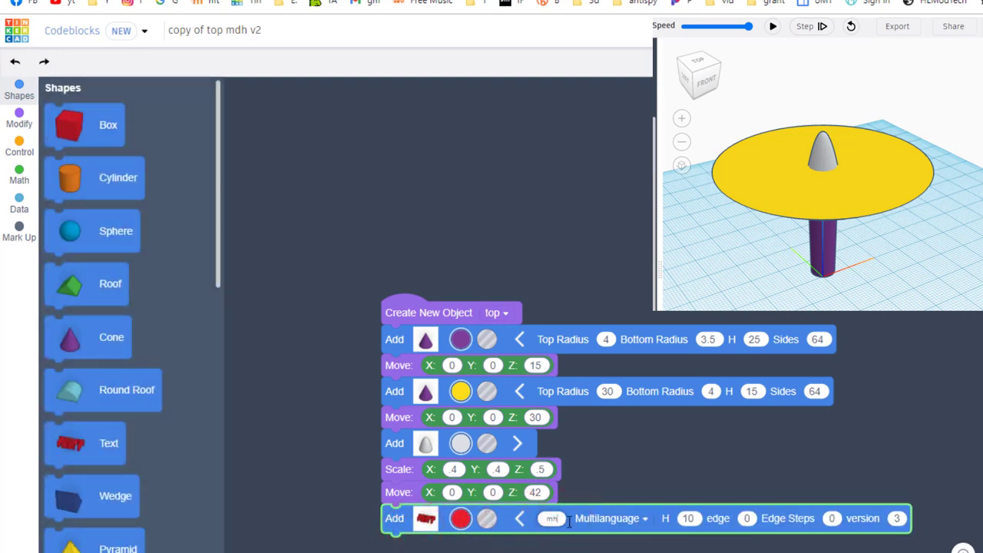
click(704, 477)
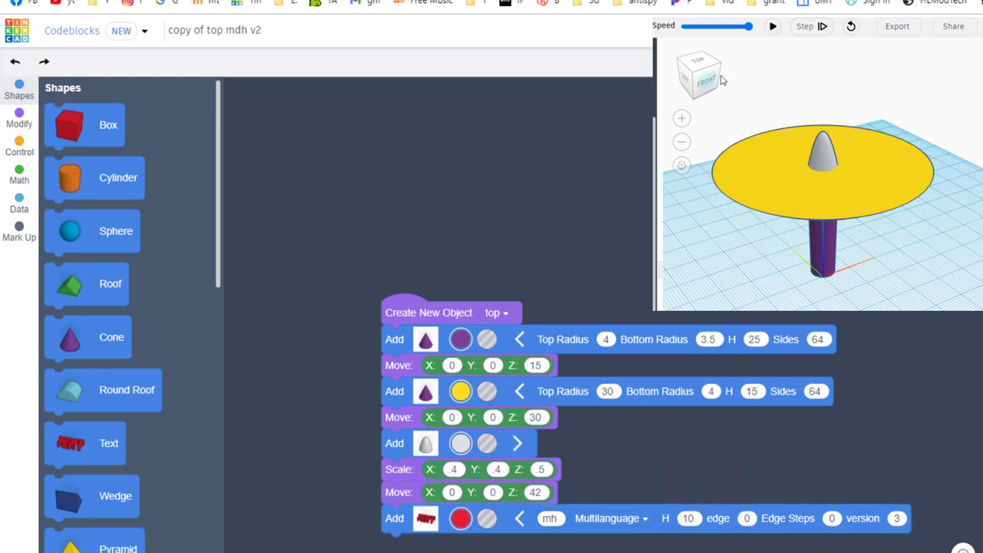
Run the code to preview the text on the model and turn the text shape into a hole
click(773, 26)
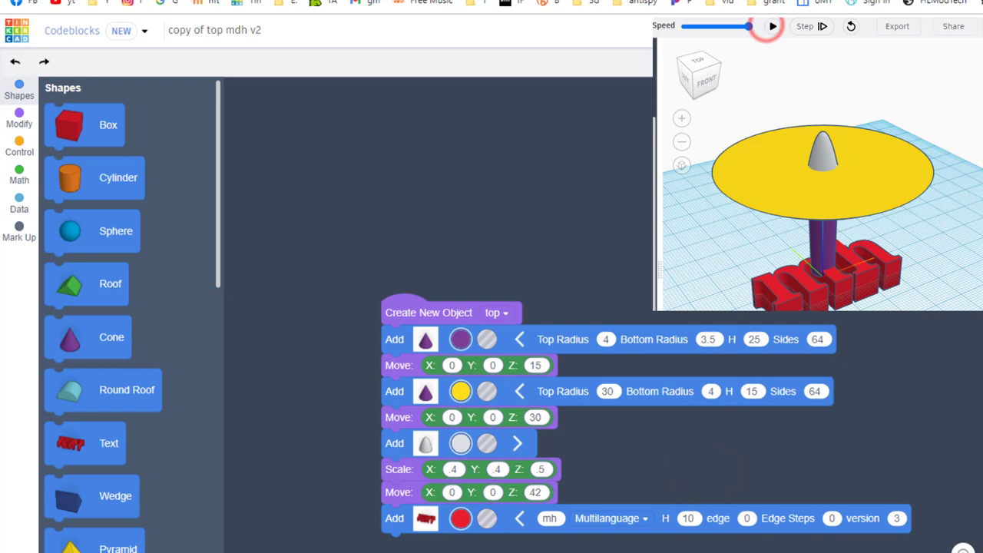
click(487, 520)
scroll(592, 522, down, 1)
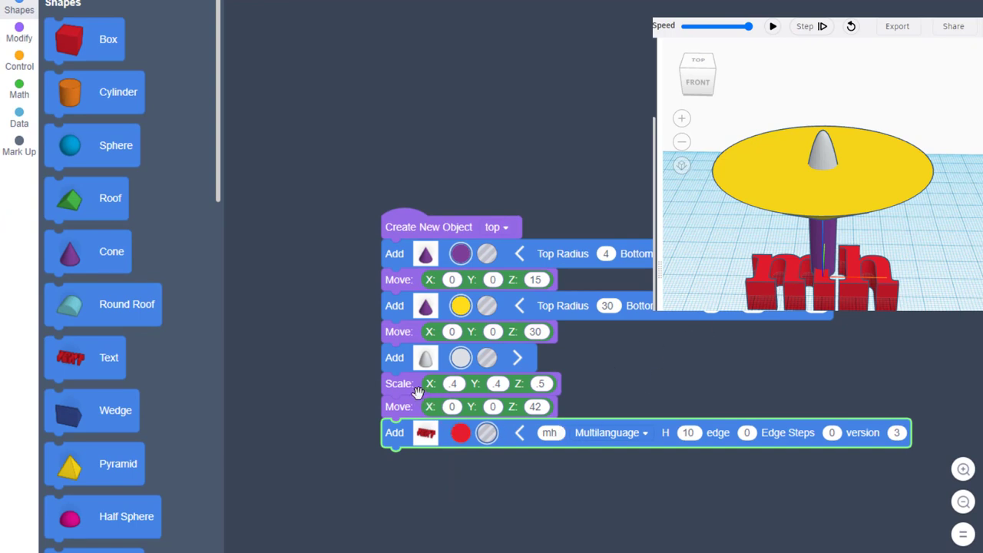
Duplicate the paraboloid's Scale and Move blocks beneath the text's Add block, reattach the group to the stack, and rerun the code
drag(393, 435, 446, 473)
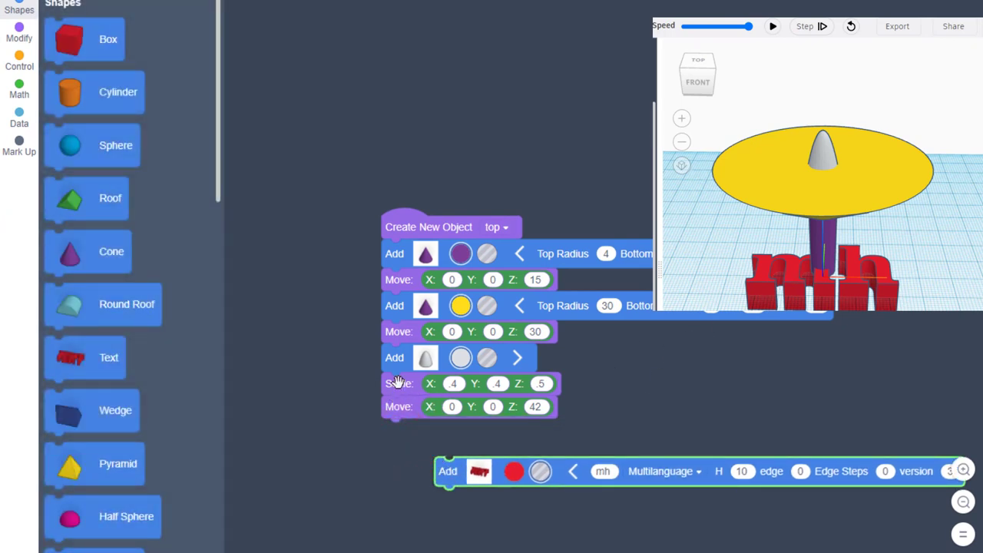
right_click(396, 387)
click(438, 398)
drag(395, 392, 450, 513)
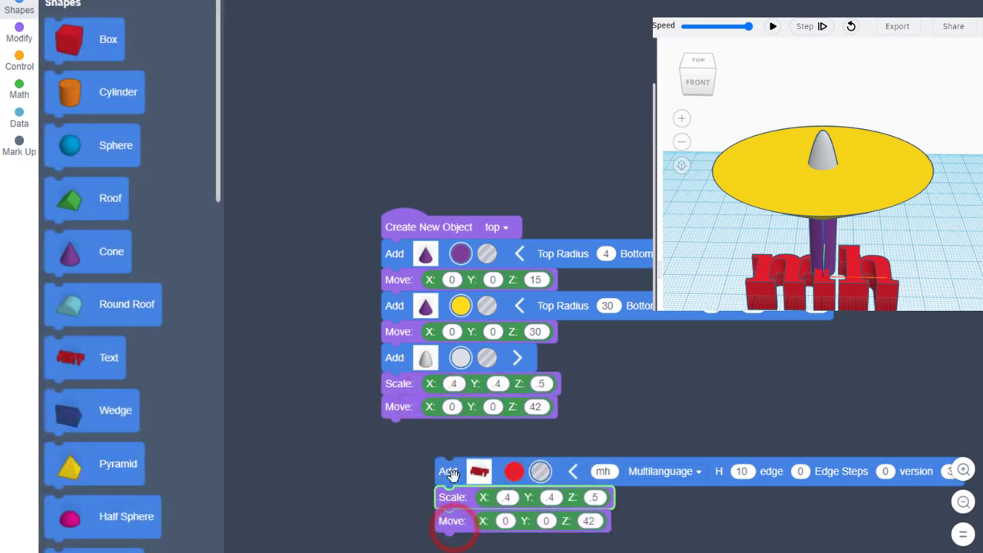
drag(454, 470, 396, 433)
right_click(614, 504)
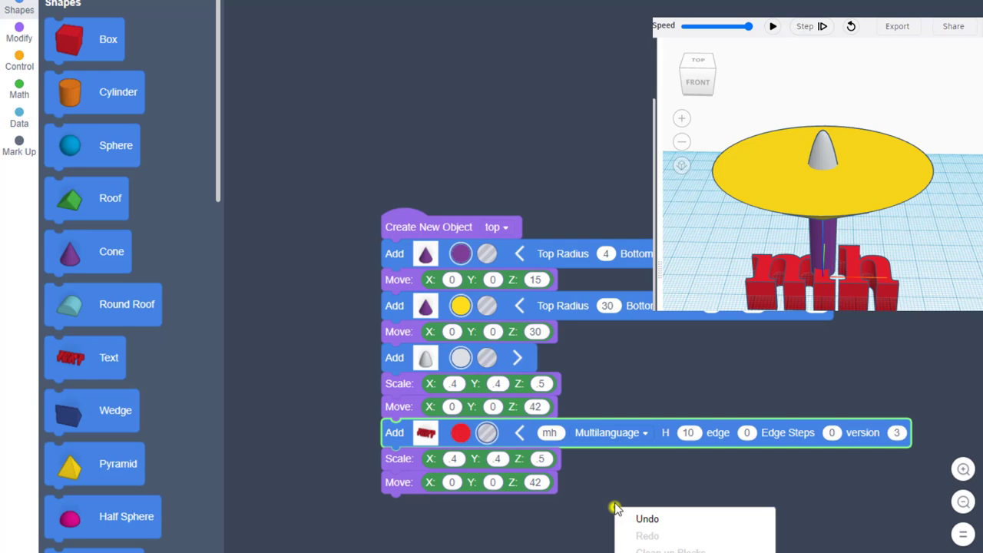
click(622, 477)
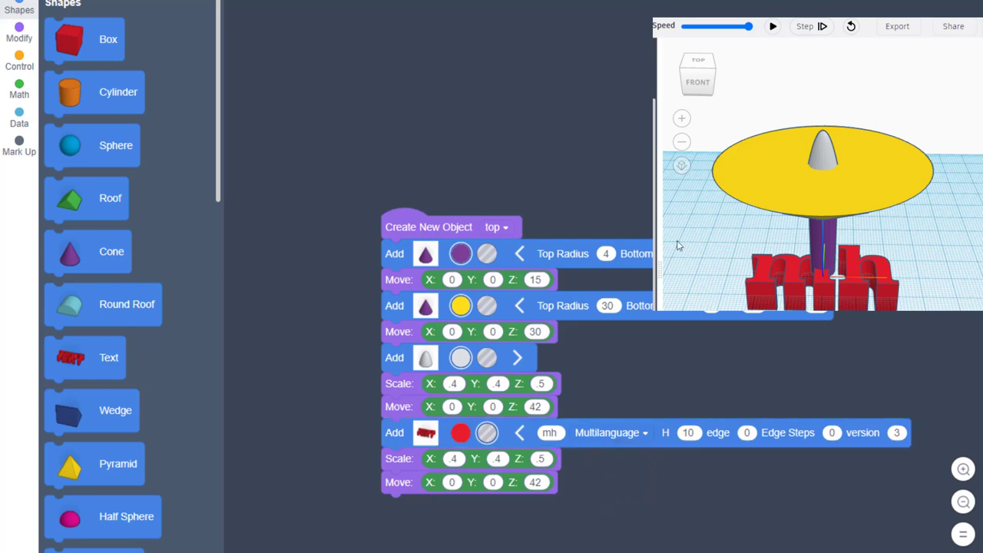
click(772, 28)
right_drag(807, 219, 808, 511)
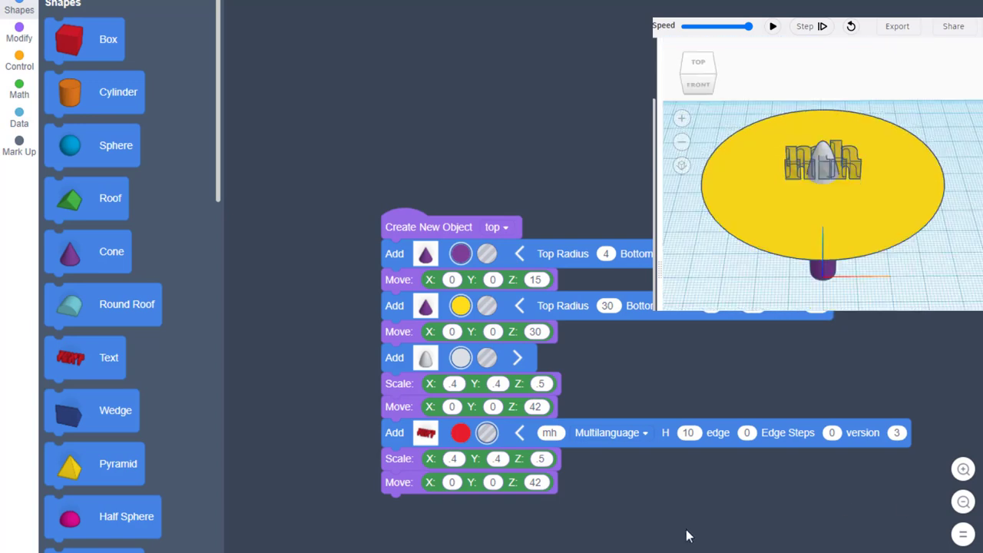
Set the text's Move Y to -20 and rerun the code to check its position on the yellow cone
click(495, 482)
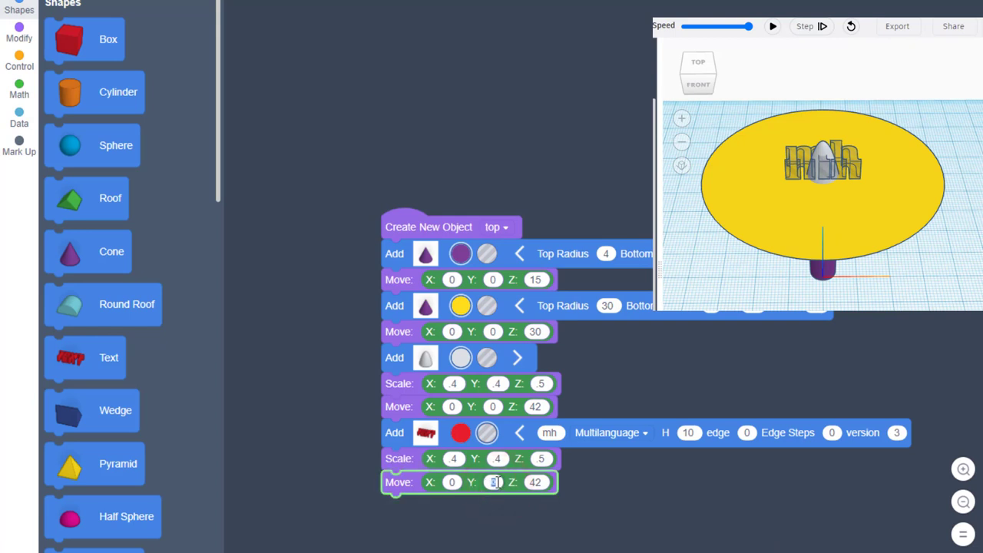
text(-10)
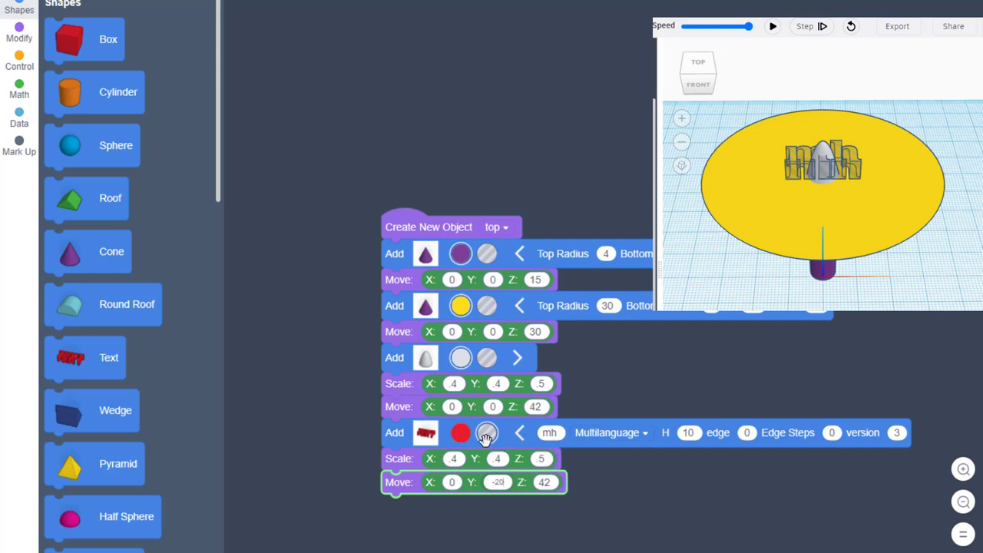
click(773, 26)
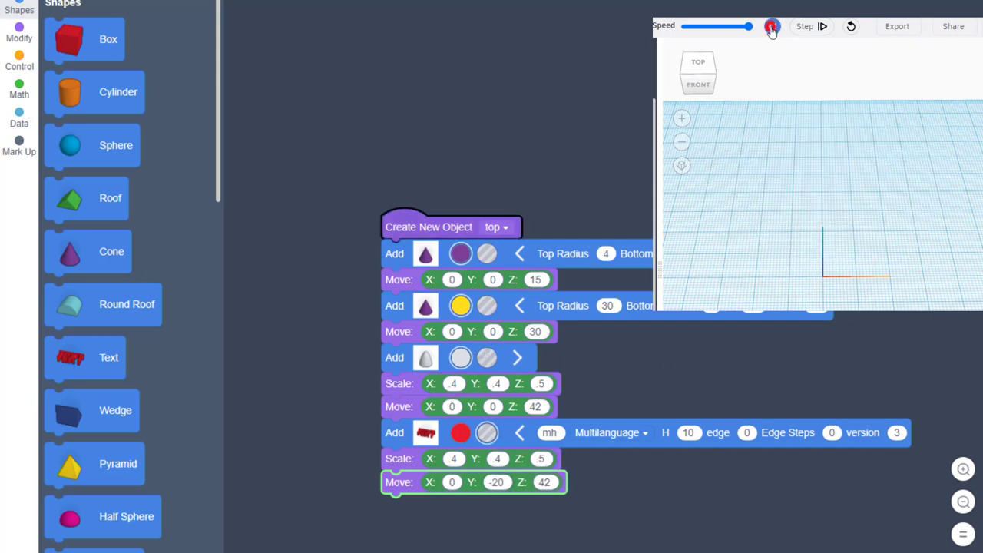
right_drag(741, 291, 799, 219)
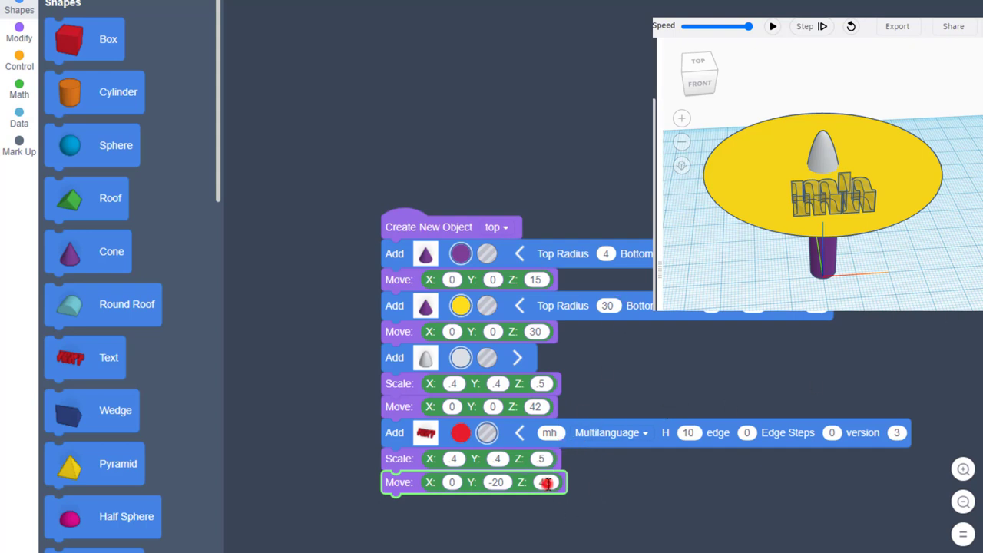
Set the text's Move Z to 38 and rerun the code to inspect how the text sits in the yellow cone
click(546, 483)
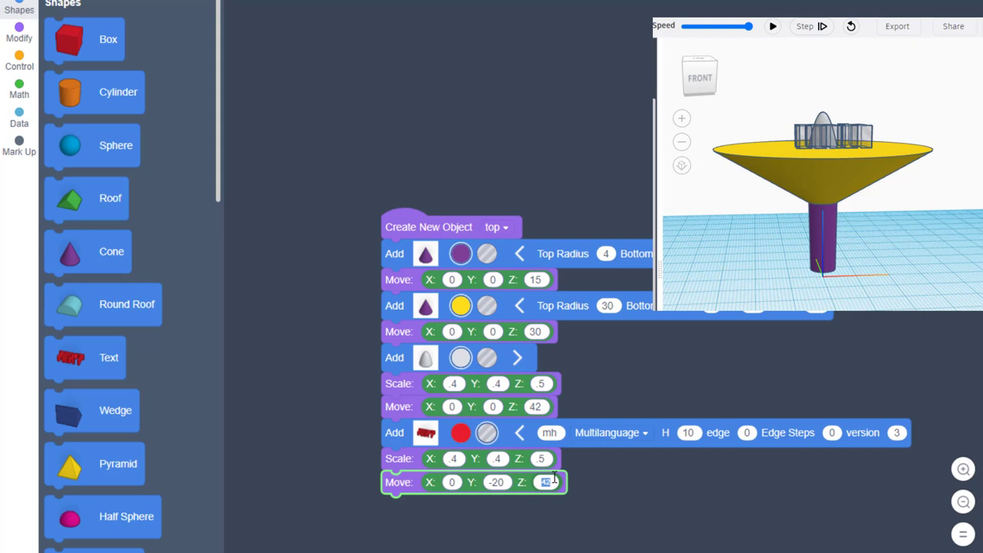
text(38)
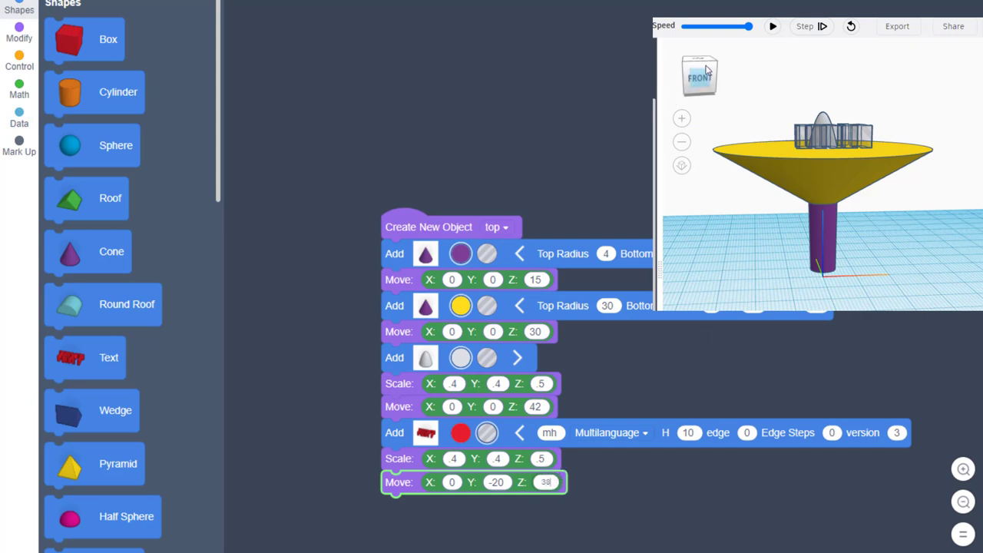
click(773, 27)
right_drag(841, 242, 799, 272)
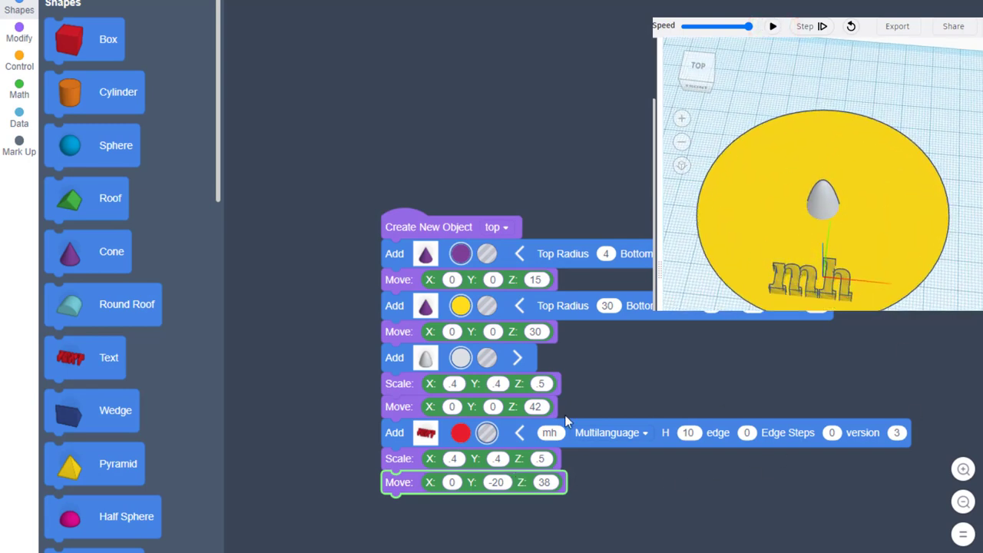
Set the text's Move Y to -15
double_click(500, 482)
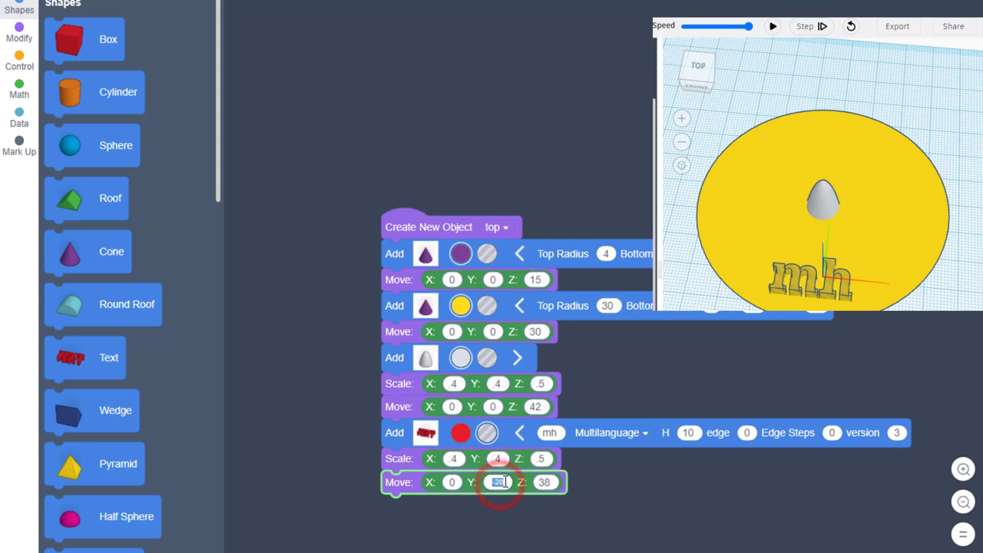
text(-15)
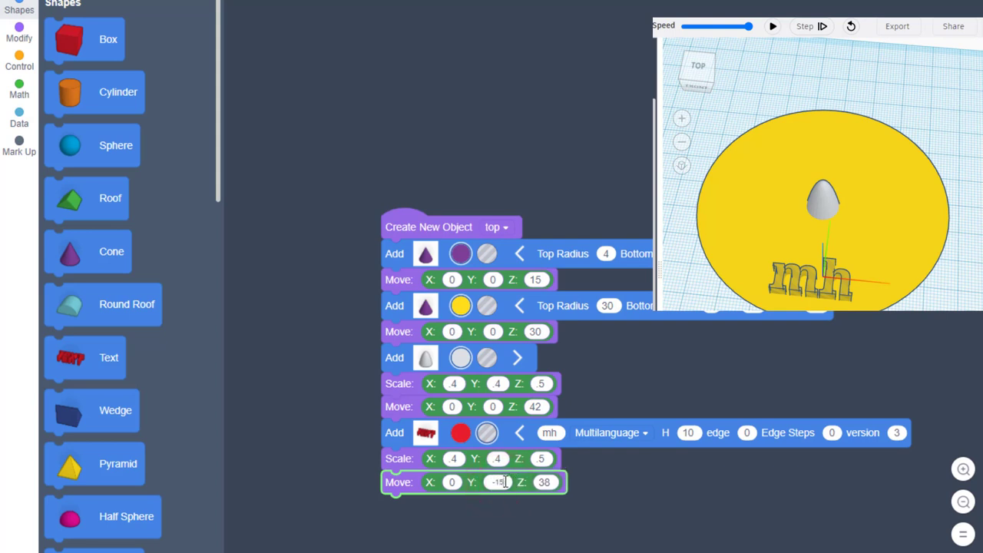
Duplicate the "mh" text's Add, Scale and Move blocks and attach the copy at the end of the stack
right_click(409, 436)
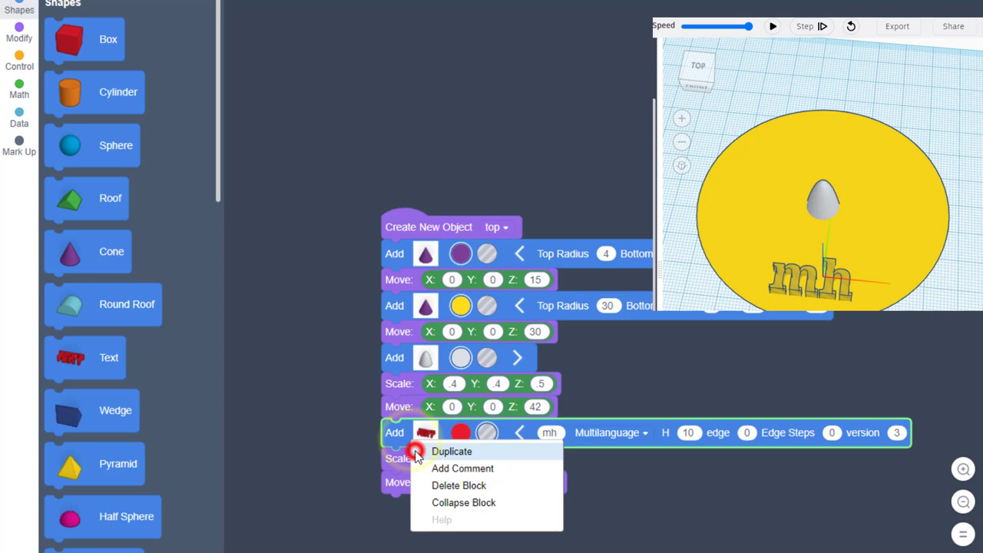
click(411, 452)
click(387, 503)
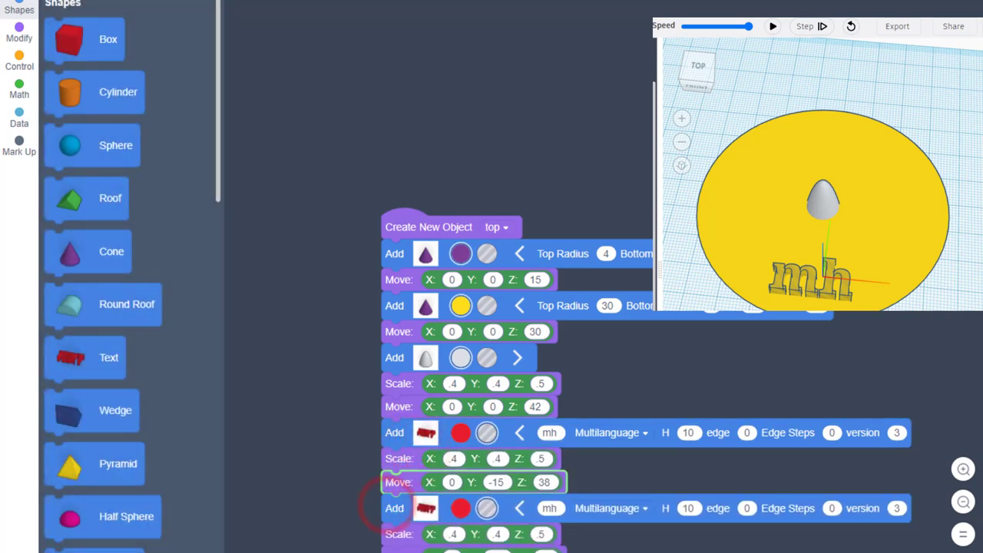
Set the copied text's Move Y to 15 and rerun the code to check both texts on the yellow cone
click(501, 543)
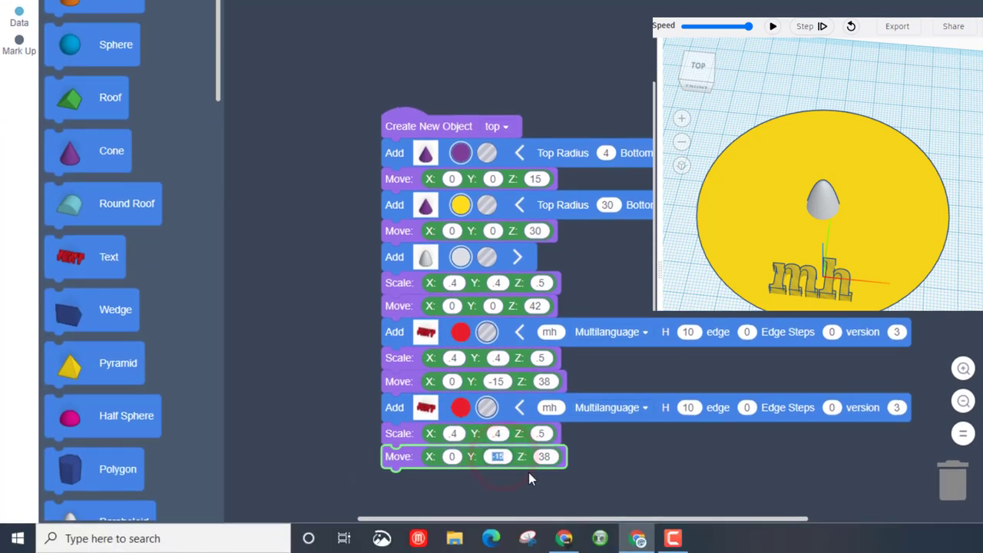
text(15)
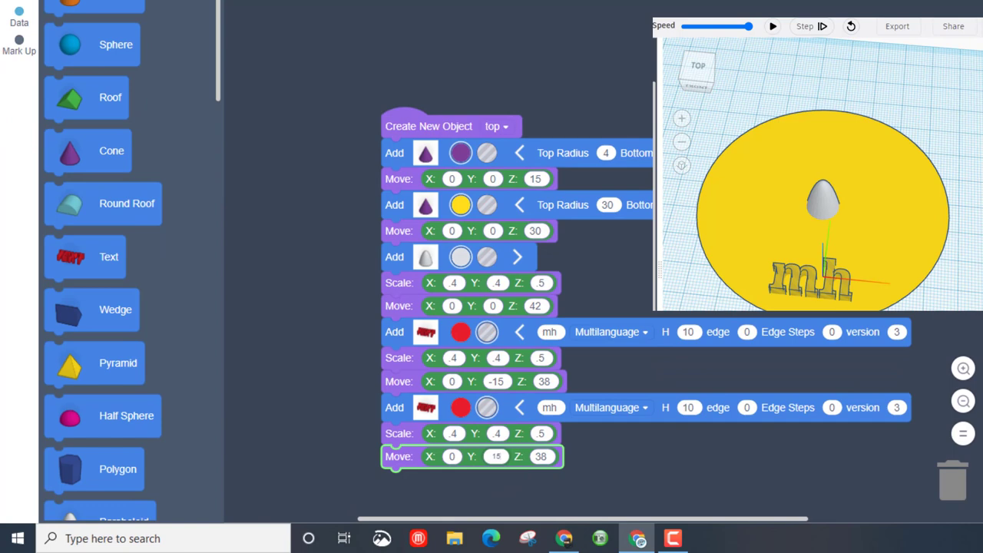
click(772, 27)
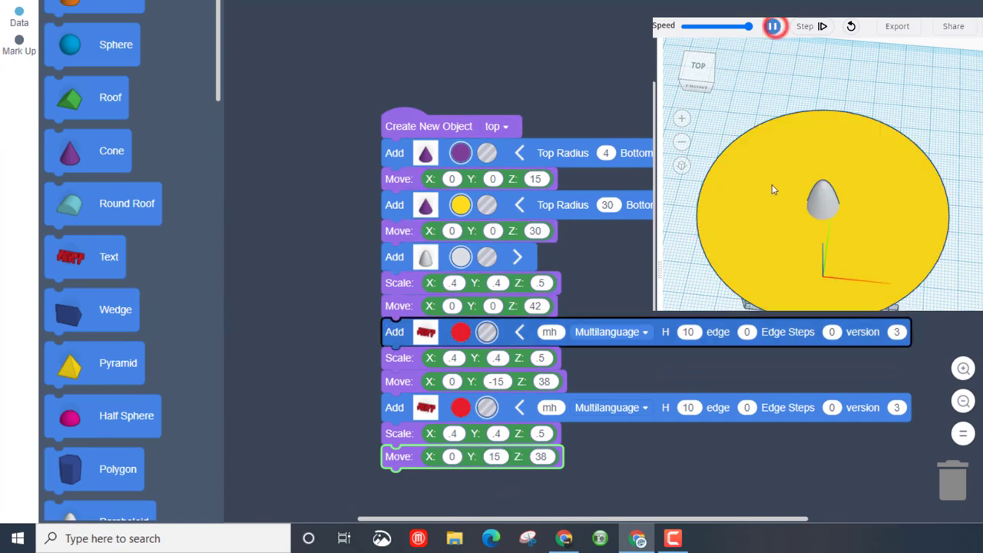
drag(814, 217, 767, 246)
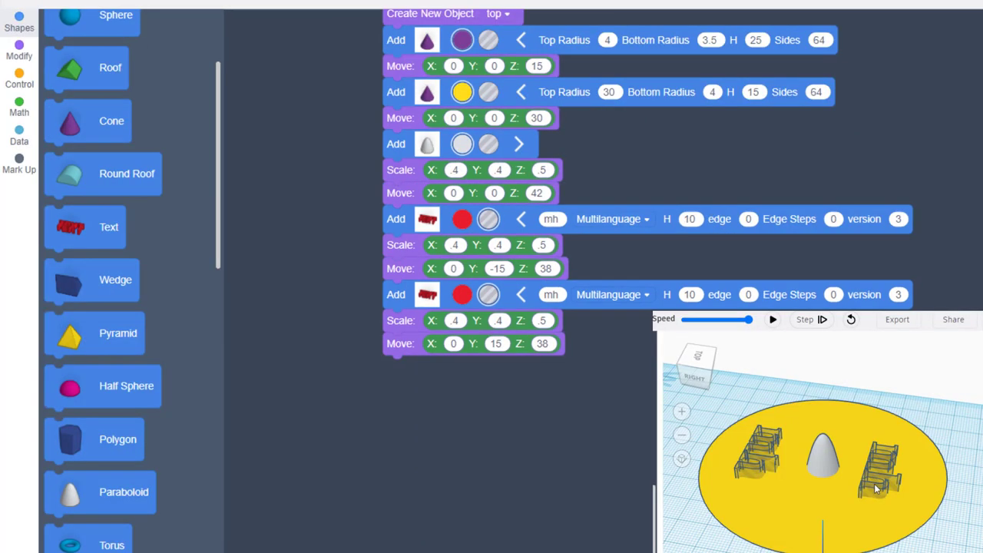
Add a Rotate block beneath the second "mh" text, set it to 180 degrees around Axis z, and rerun the code
click(19, 55)
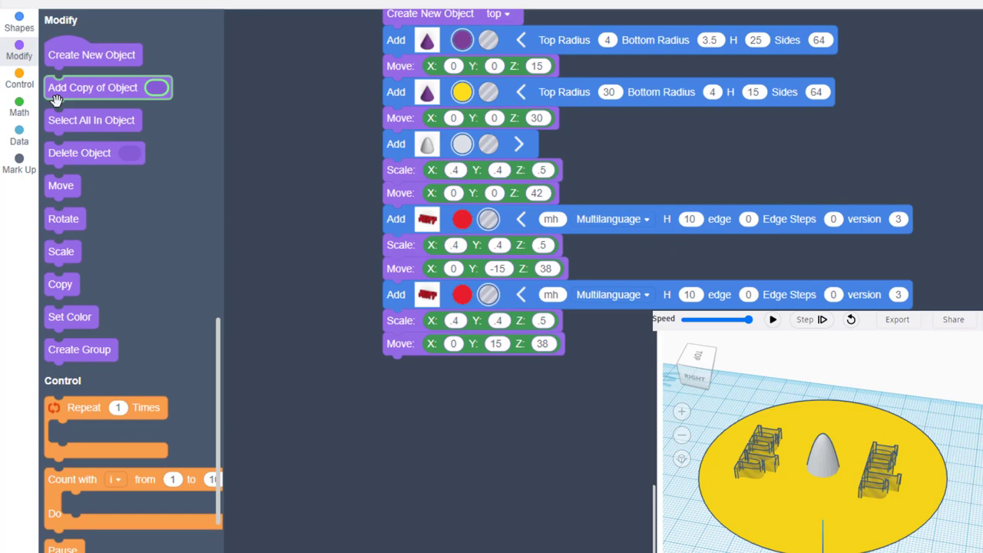
drag(155, 231, 483, 371)
click(483, 371)
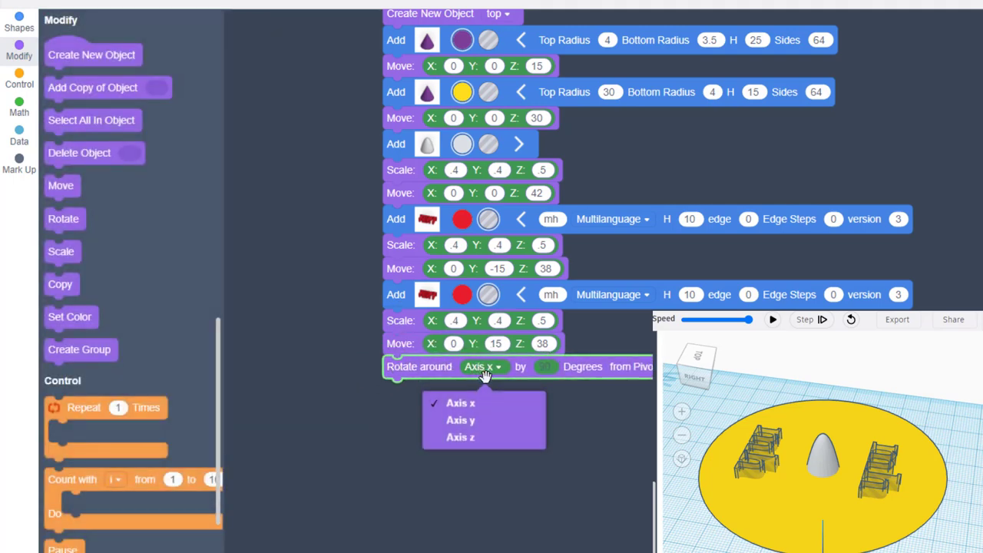
click(484, 440)
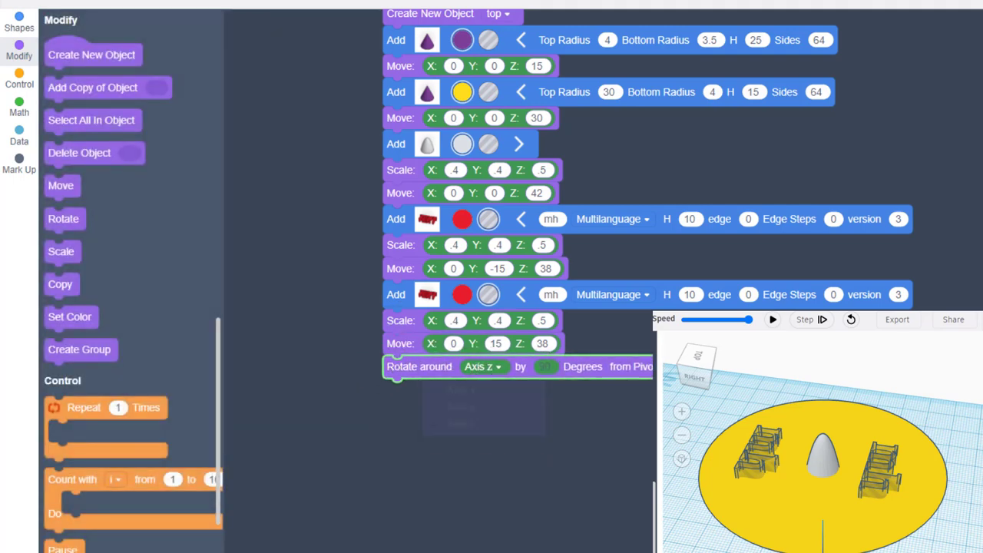
click(551, 370)
drag(584, 439, 548, 476)
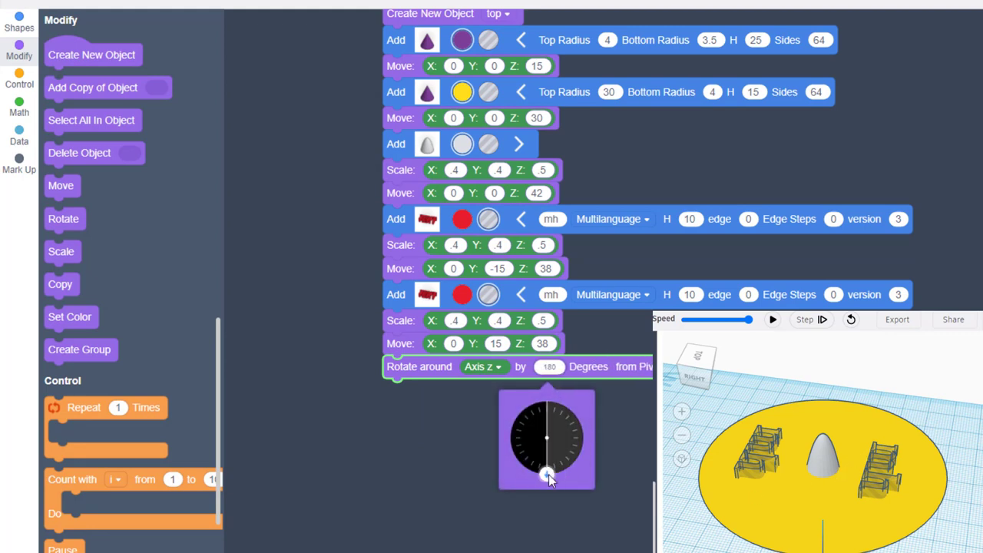
click(773, 320)
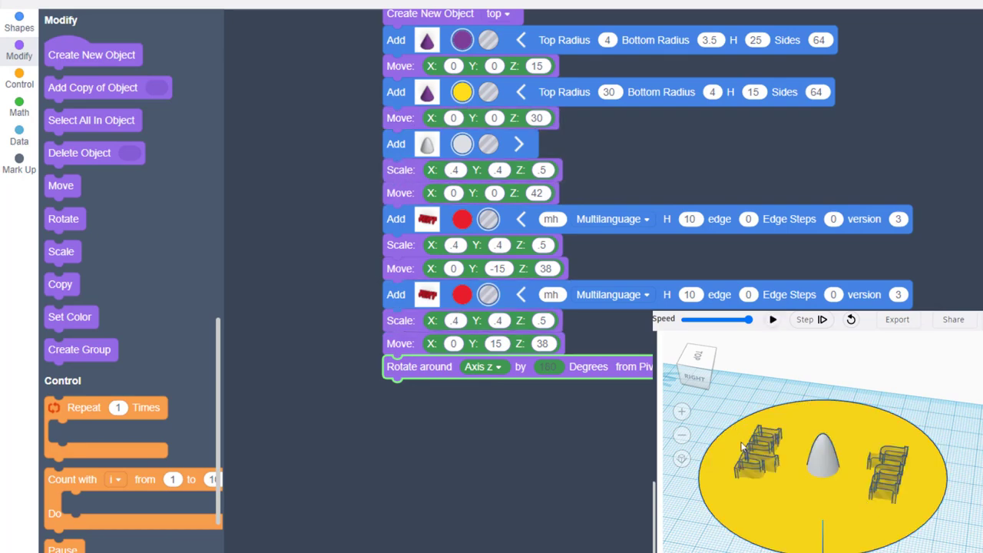
right_click(541, 323)
click(842, 135)
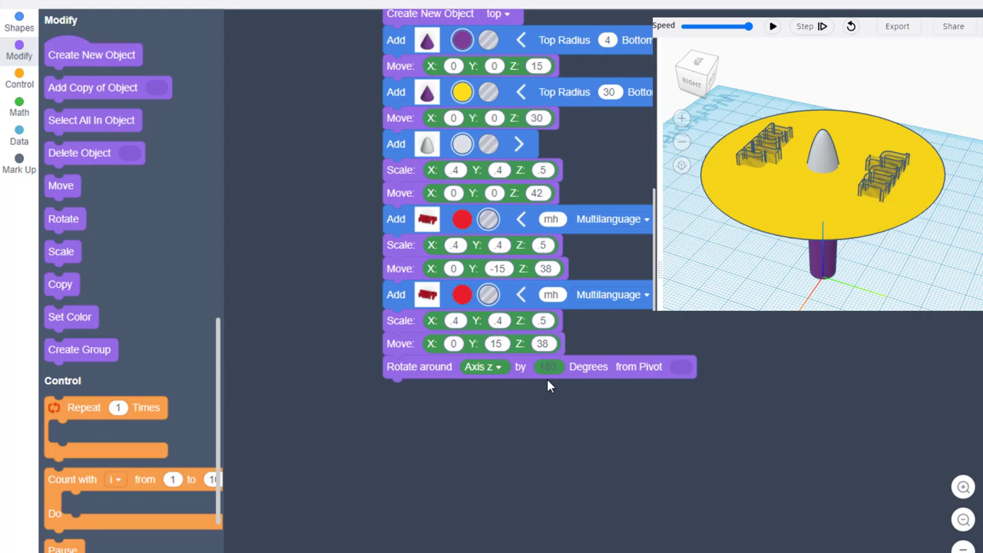
Duplicate both "mh" text groups, including the rotation, and attach the copies beneath the Rotate block
right_click(417, 222)
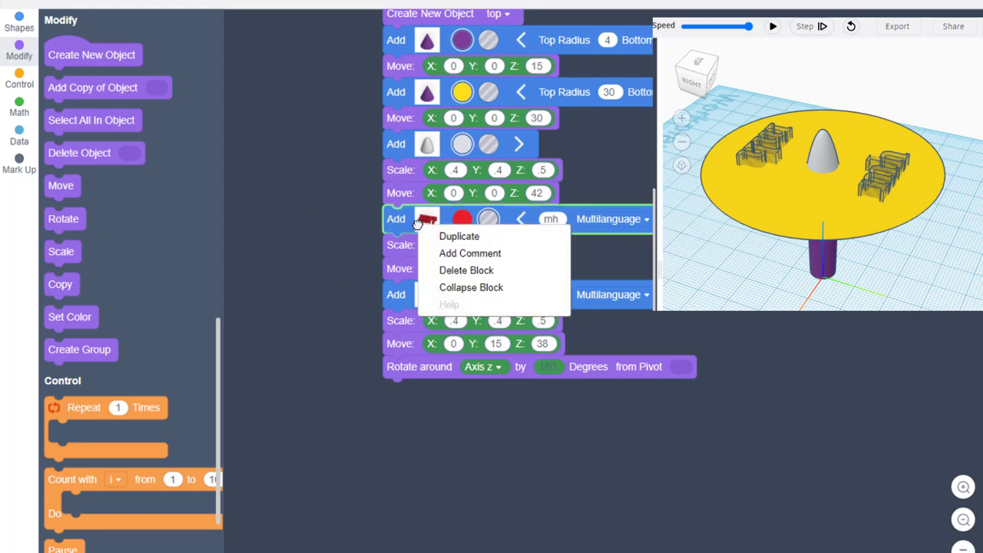
click(459, 236)
drag(426, 238, 407, 390)
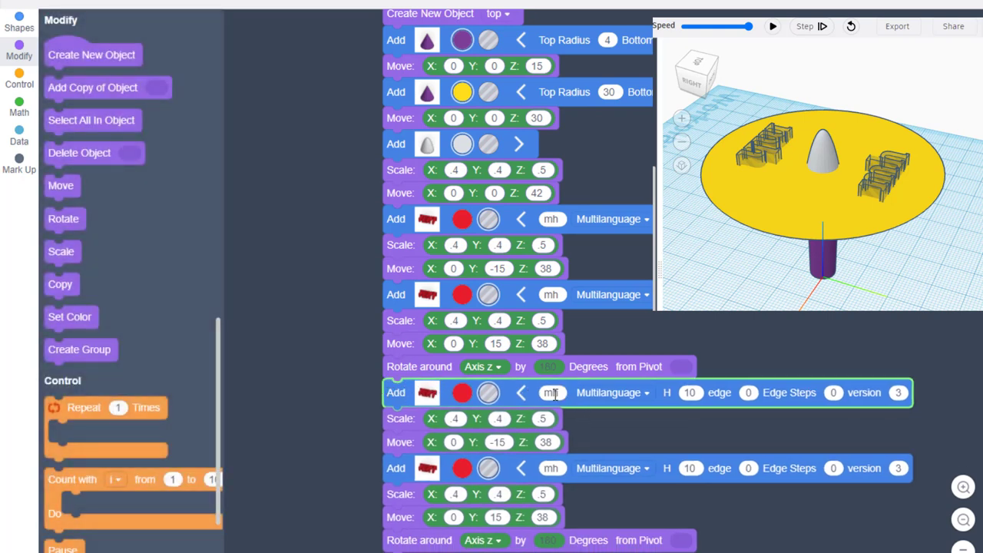
Change the text in both newly duplicated text blocks to "v2"
text(v2)
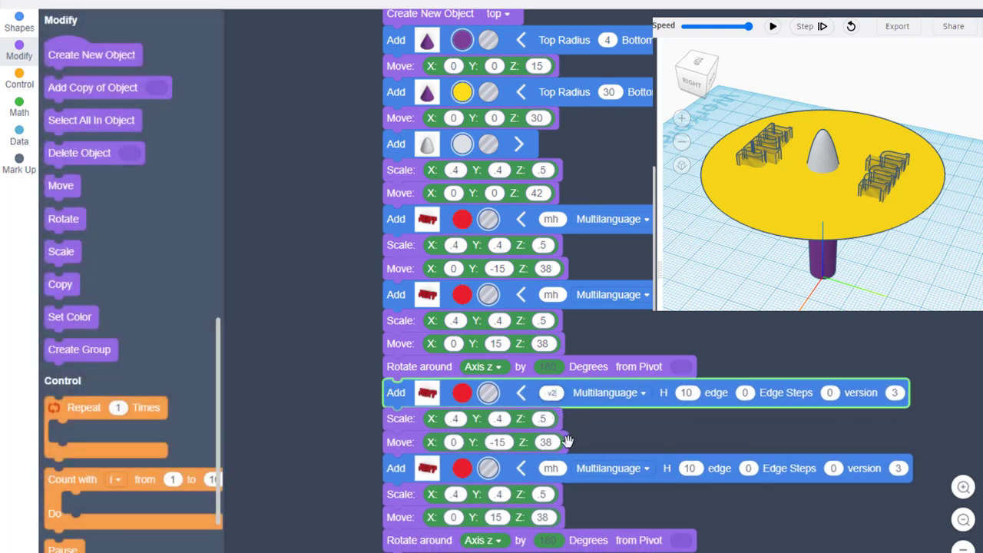
click(553, 472)
text(v2)
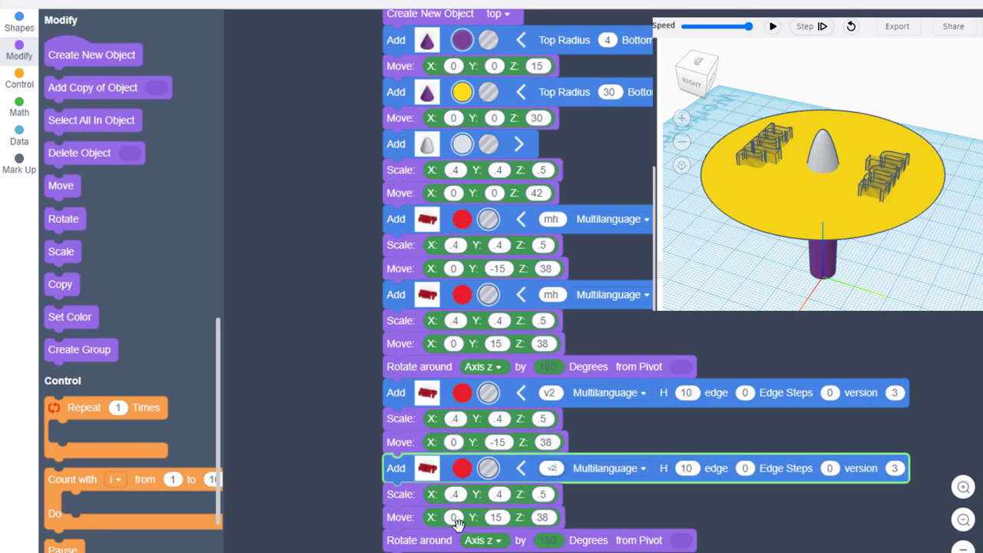
Set the first "v2" text's Move to X -15, Y 0 and the second's to X 15, Y 0, and rerun the code
click(457, 443)
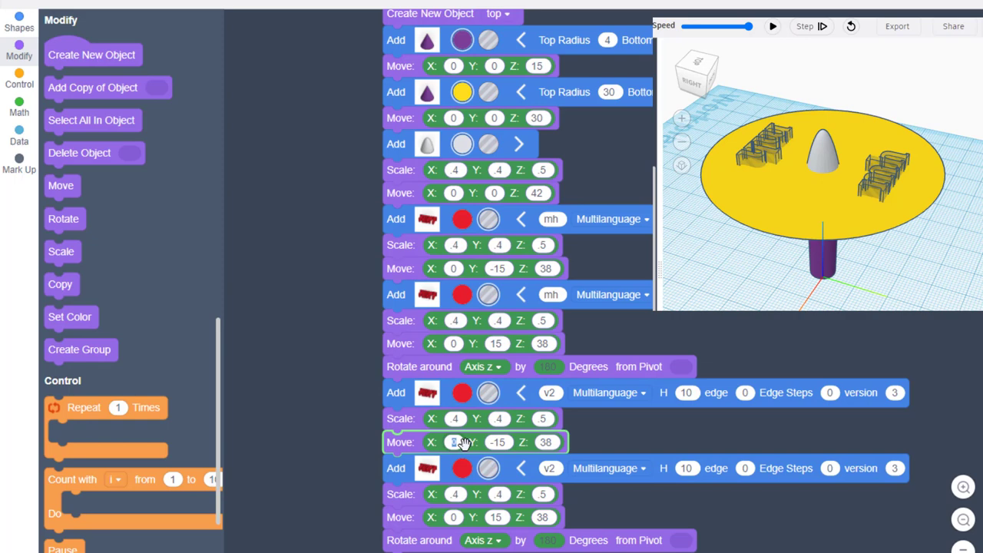
text(-15)
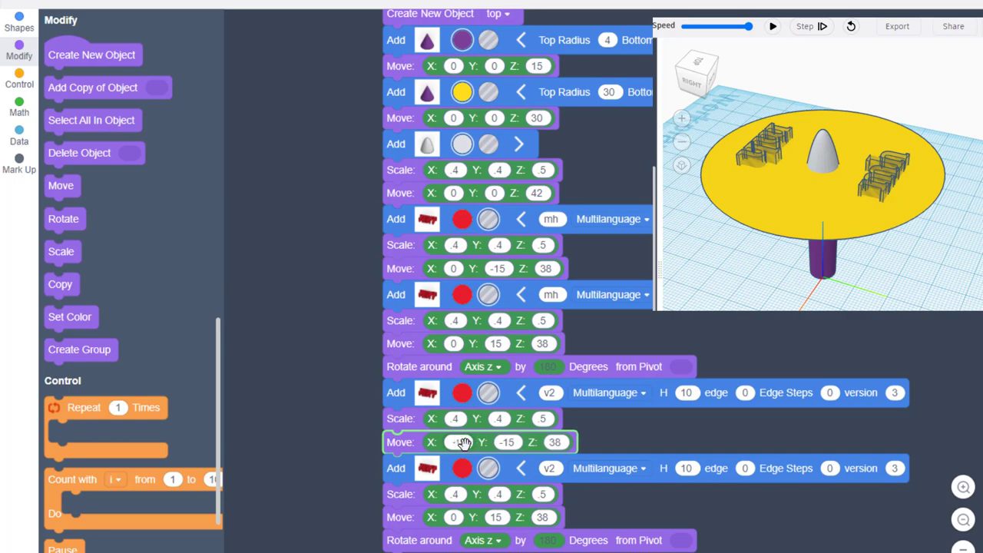
click(453, 517)
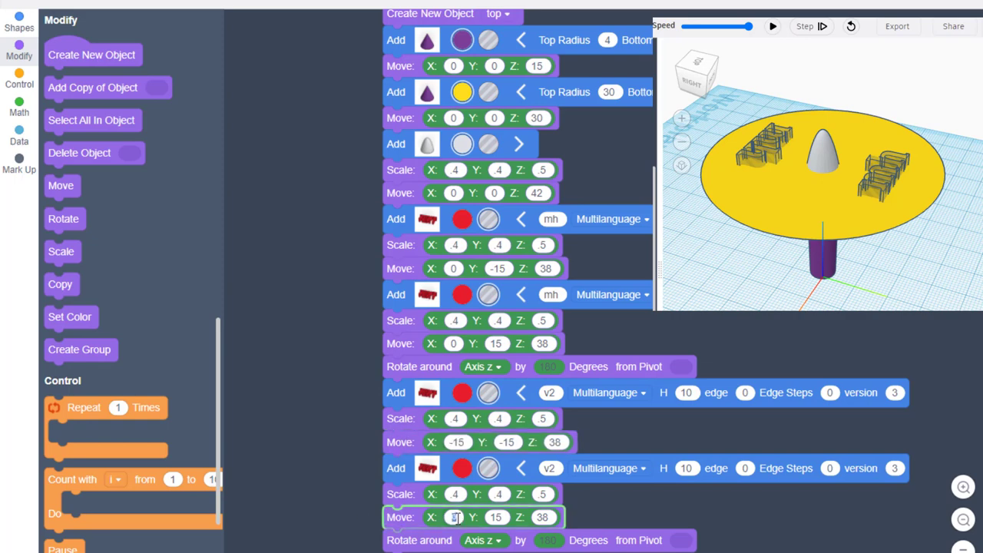
text(15)
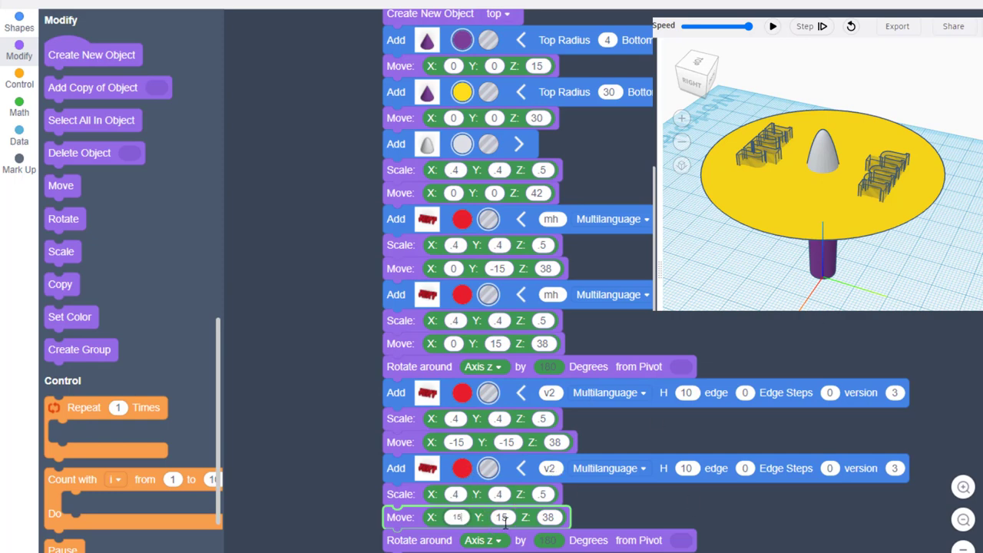
text(0)
click(507, 443)
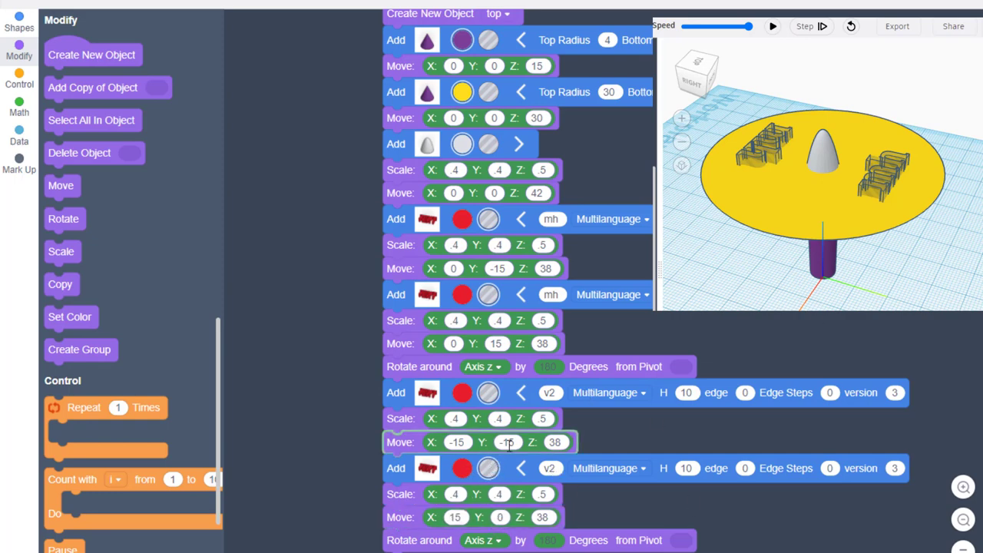
text(0)
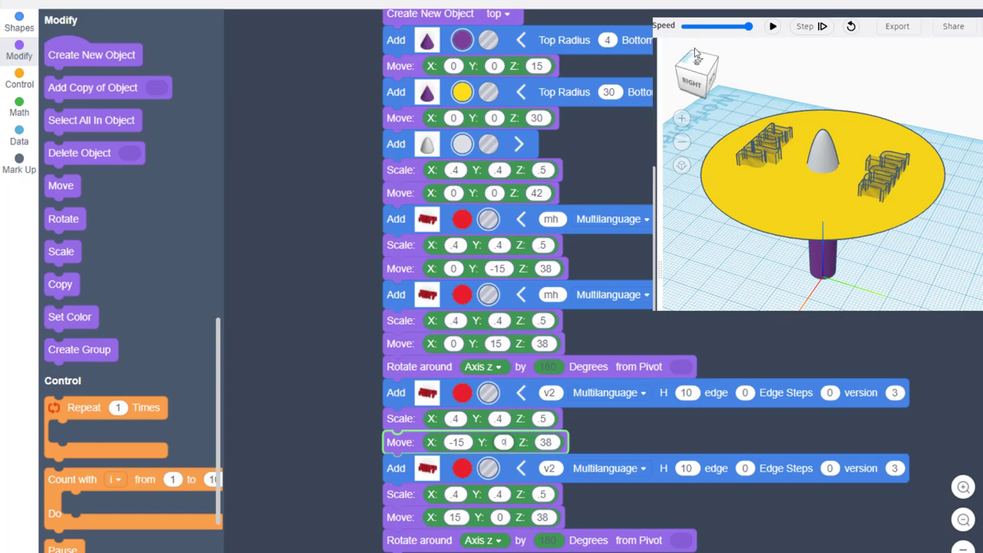
click(772, 26)
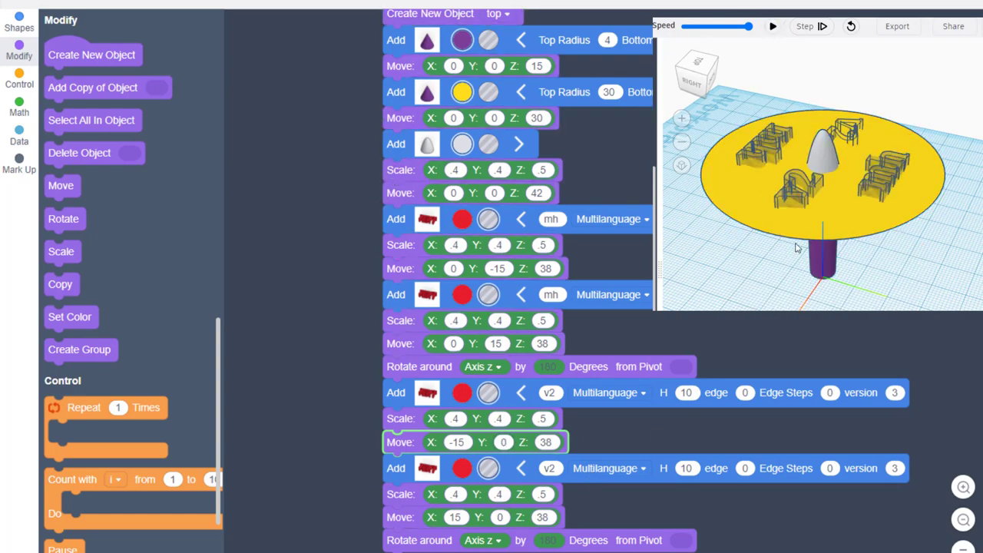
right_drag(733, 302, 855, 161)
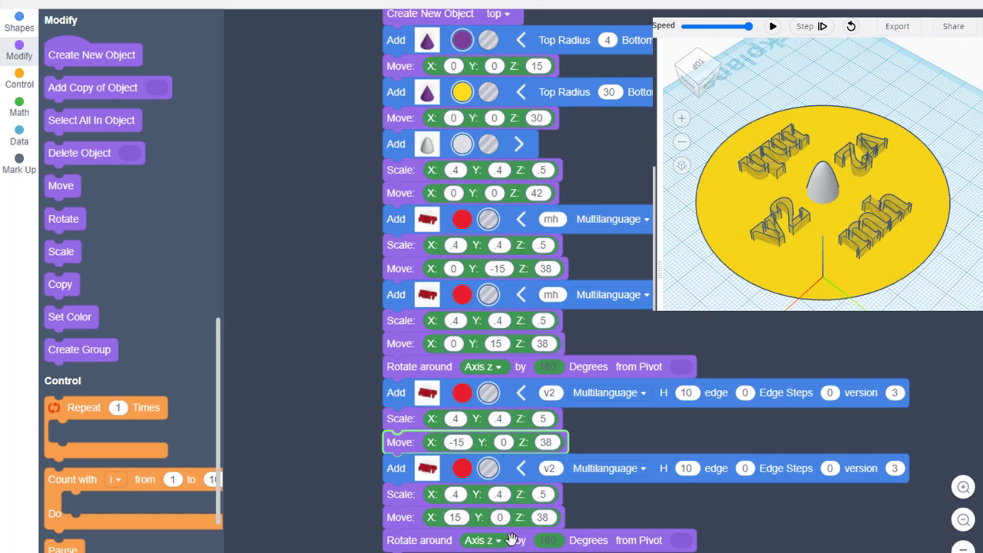
Delete the Rotate block beneath the second "v2" text and rerun the code to check the text's orientation
click(422, 540)
key(Delete)
scroll(427, 491, down, 1)
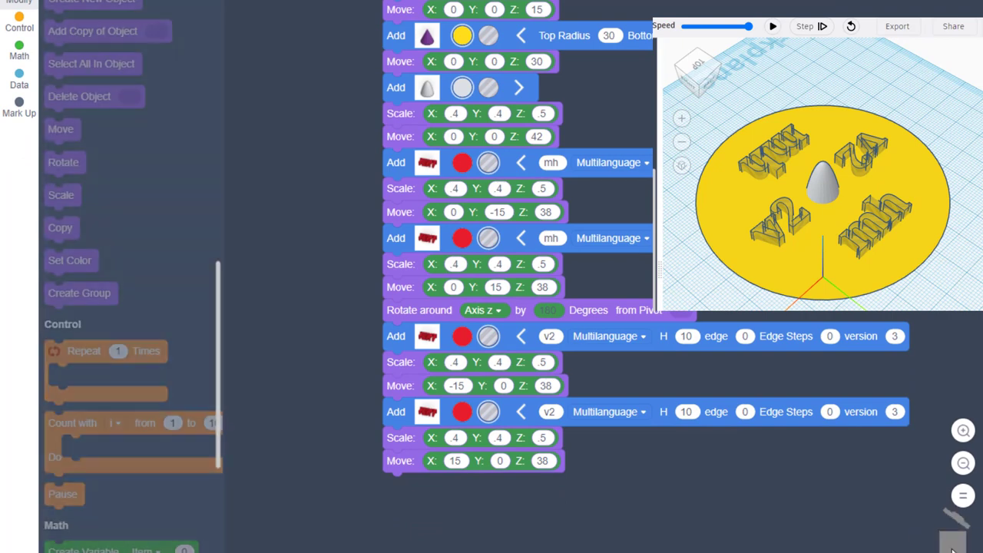
click(773, 28)
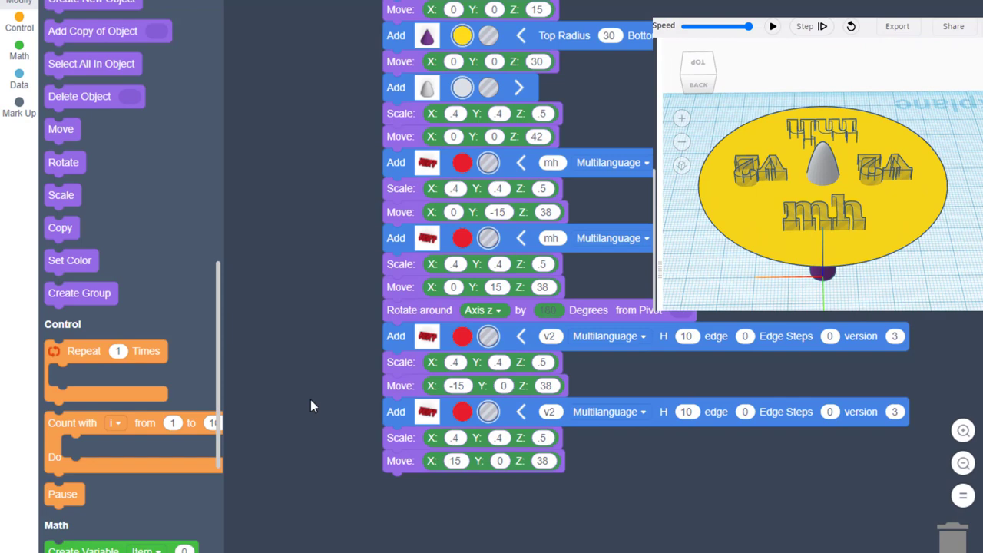
Add a Create Group block at the end of the stack and rerun the code to cut the texts into the top
drag(77, 292, 416, 486)
click(773, 27)
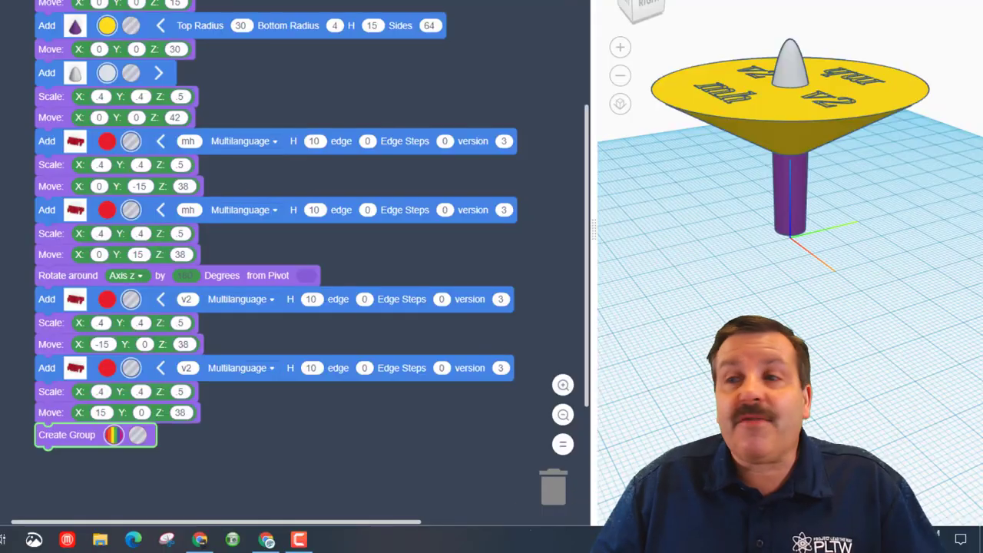
drag(673, 232, 750, 250)
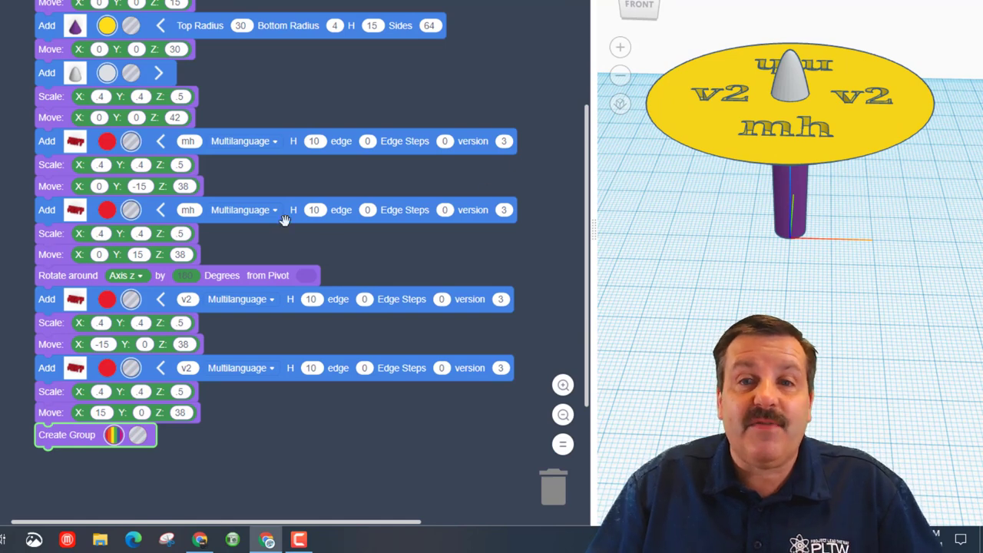
Export the finished spinning top as an .STL file
scroll(281, 229, up, 1)
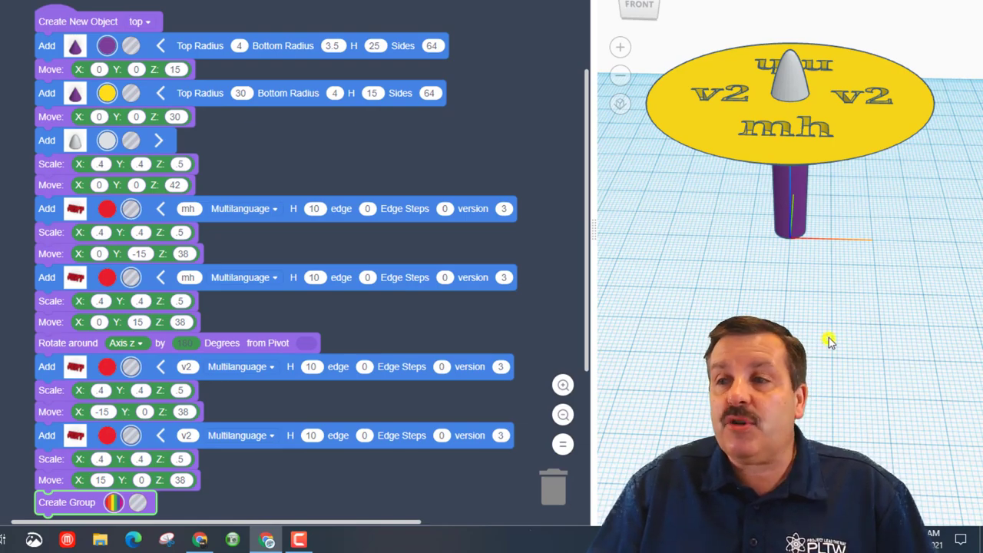
drag(829, 338, 847, 291)
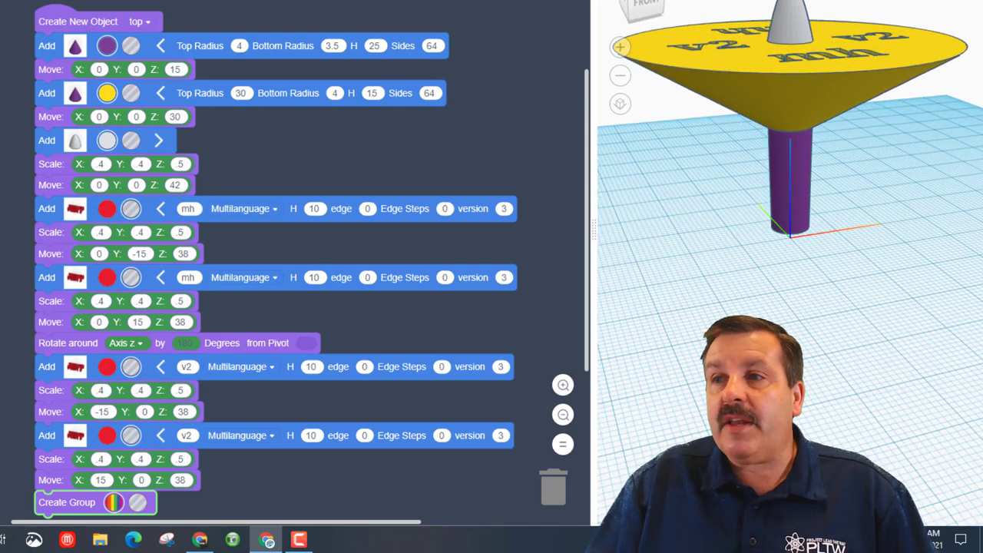
click(861, 2)
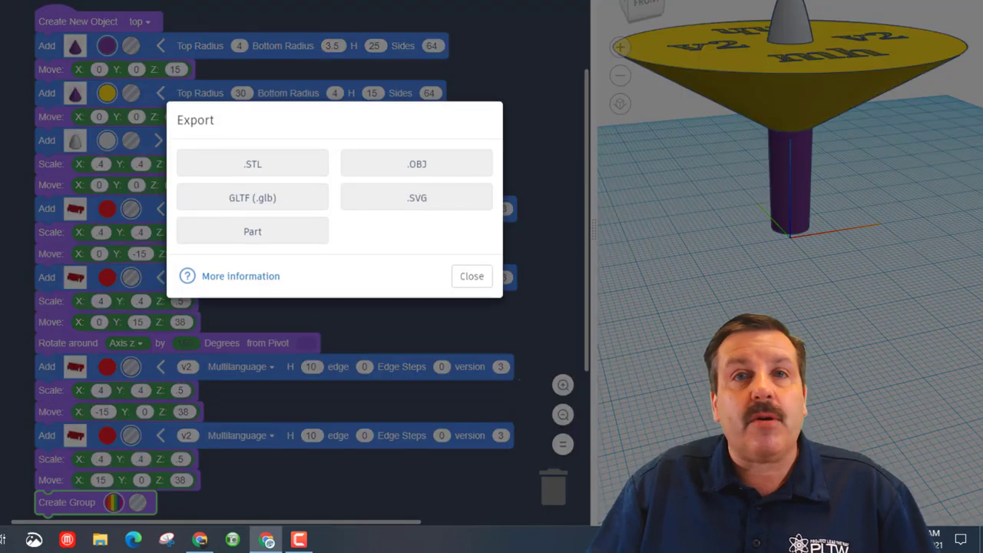
click(251, 179)
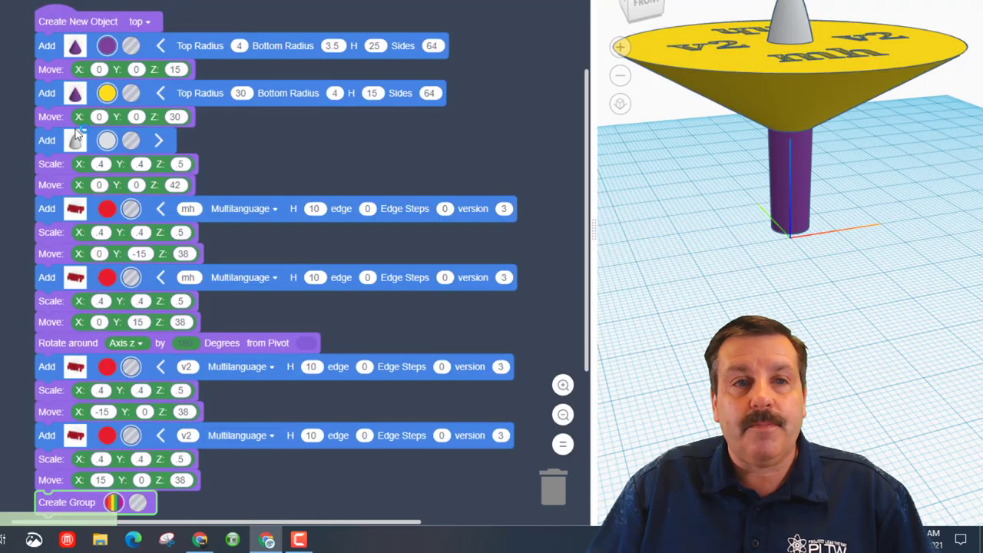